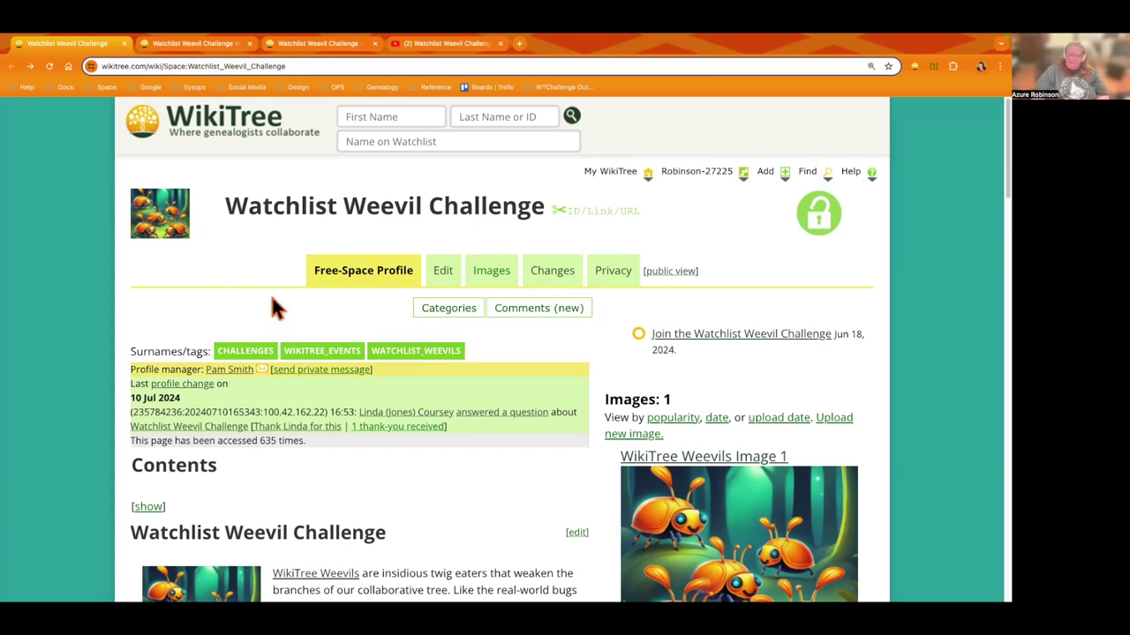
Step: Open the Watchlist from My WikiTree, showing 157 watched person profiles
{"action": "mouse_move", "coordinate": [635, 174]}
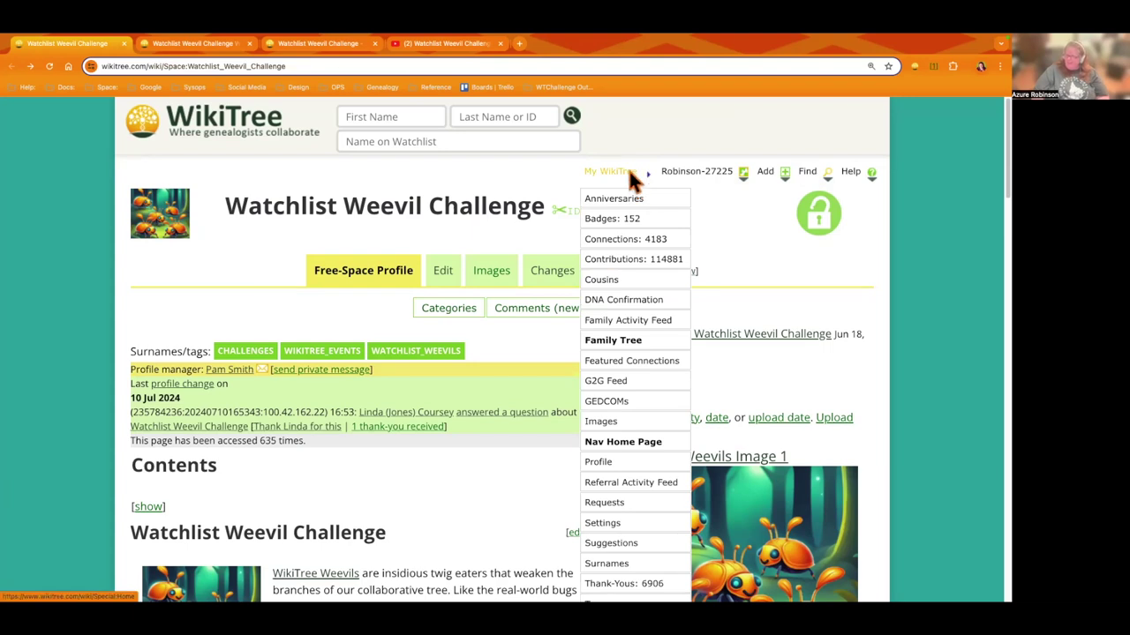
{"action": "scroll", "coordinate": [663, 349], "scroll_direction": "down", "scroll_amount": 2}
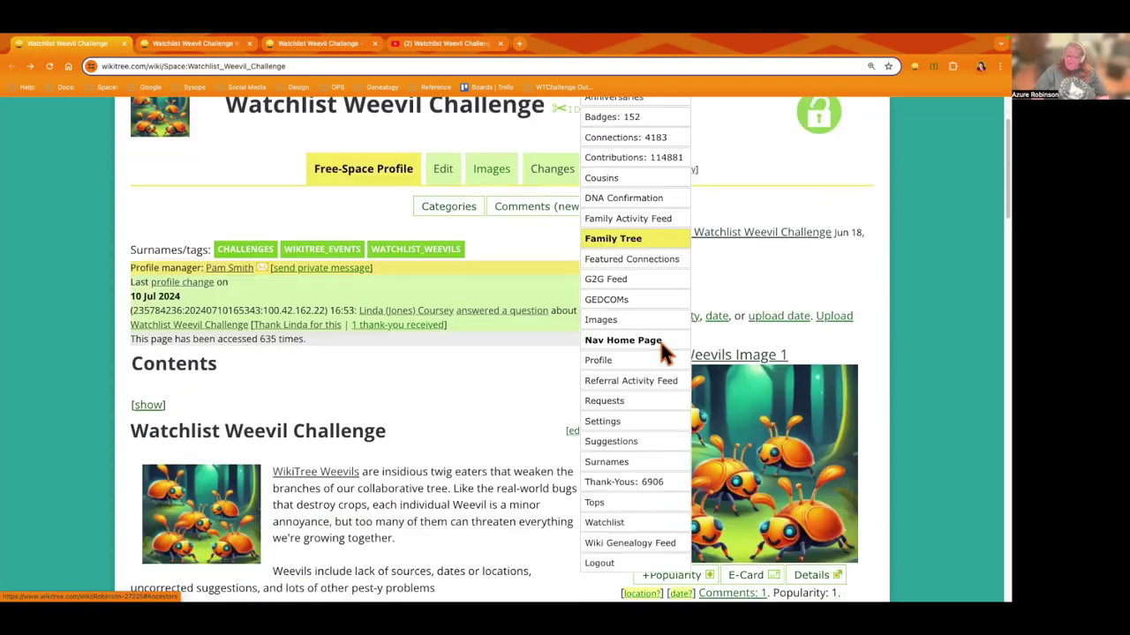
{"action": "scroll", "coordinate": [662, 352], "scroll_direction": "down", "scroll_amount": 1}
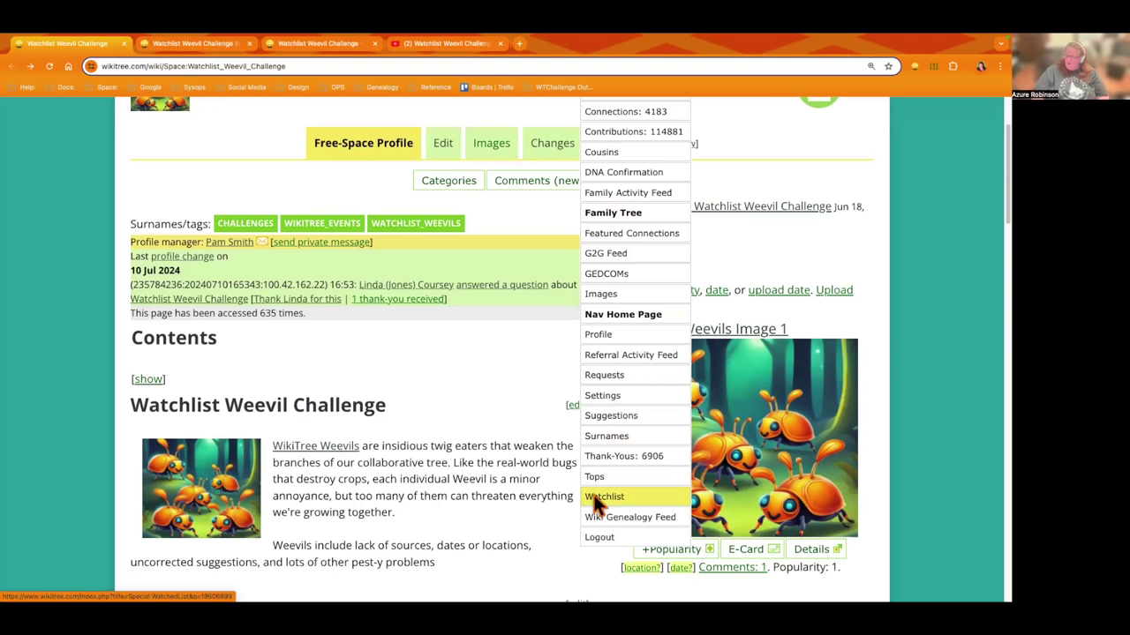
{"action": "left_click", "coordinate": [601, 500]}
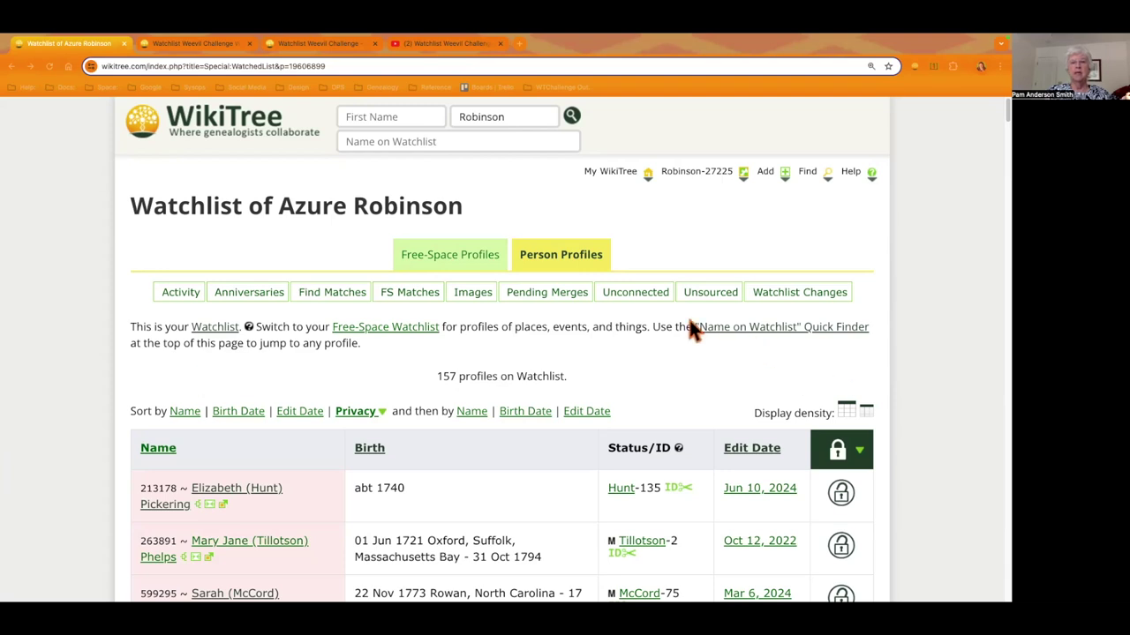
Step: List the 24 unconnected watched profiles, sorted oldest created first
{"action": "left_click", "coordinate": [662, 298]}
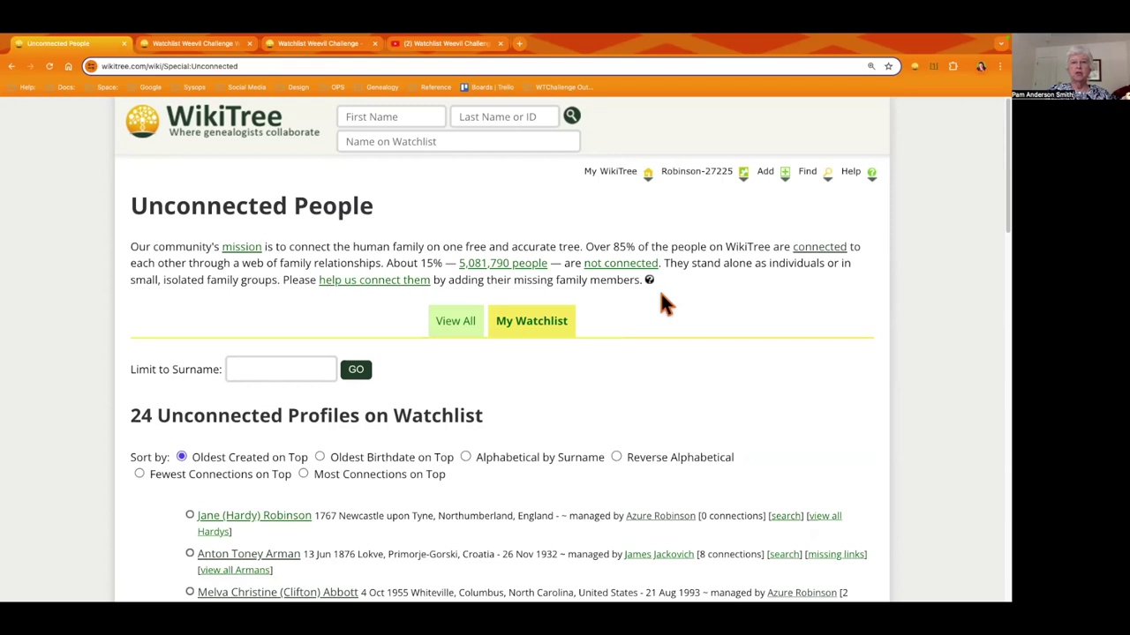
{"action": "scroll", "coordinate": [848, 401], "scroll_direction": "down", "scroll_amount": 3}
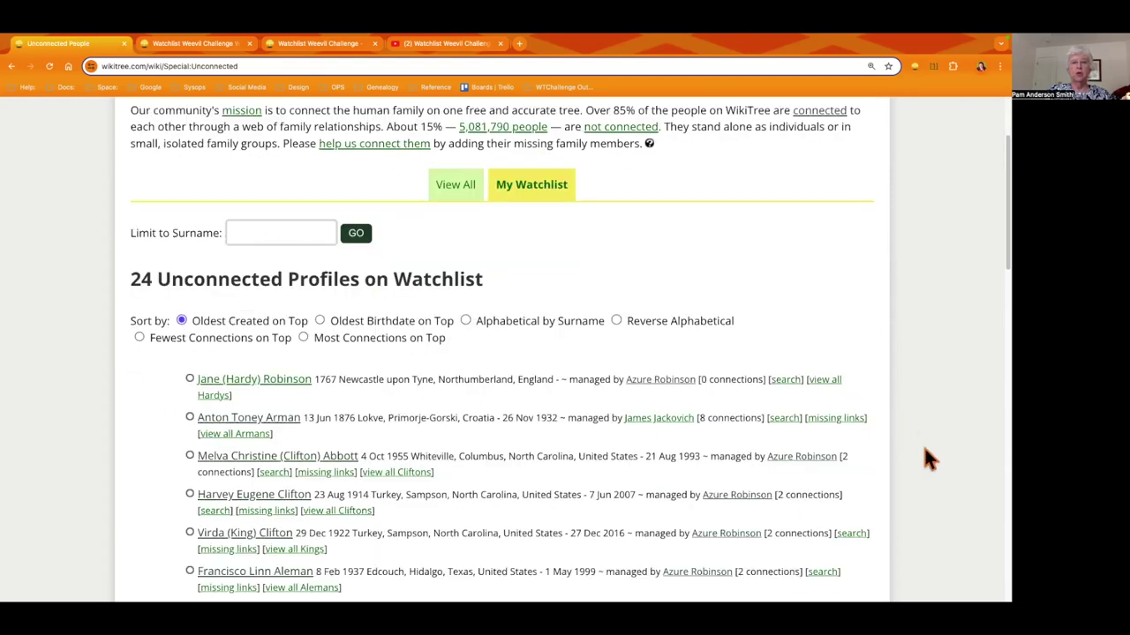
{"action": "scroll", "coordinate": [923, 461], "scroll_direction": "up", "scroll_amount": 1}
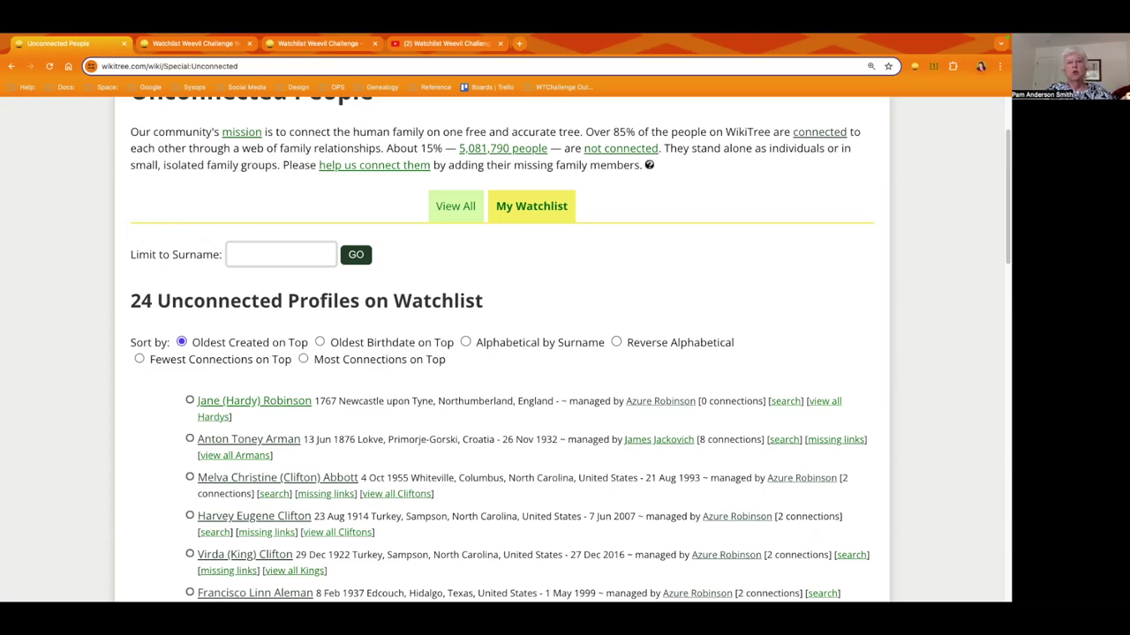
Step: Return to the challenge page, open Week 6 Unconnected, and open WikiTree+ in a background tab
{"action": "key", "text": "alt+Left"}
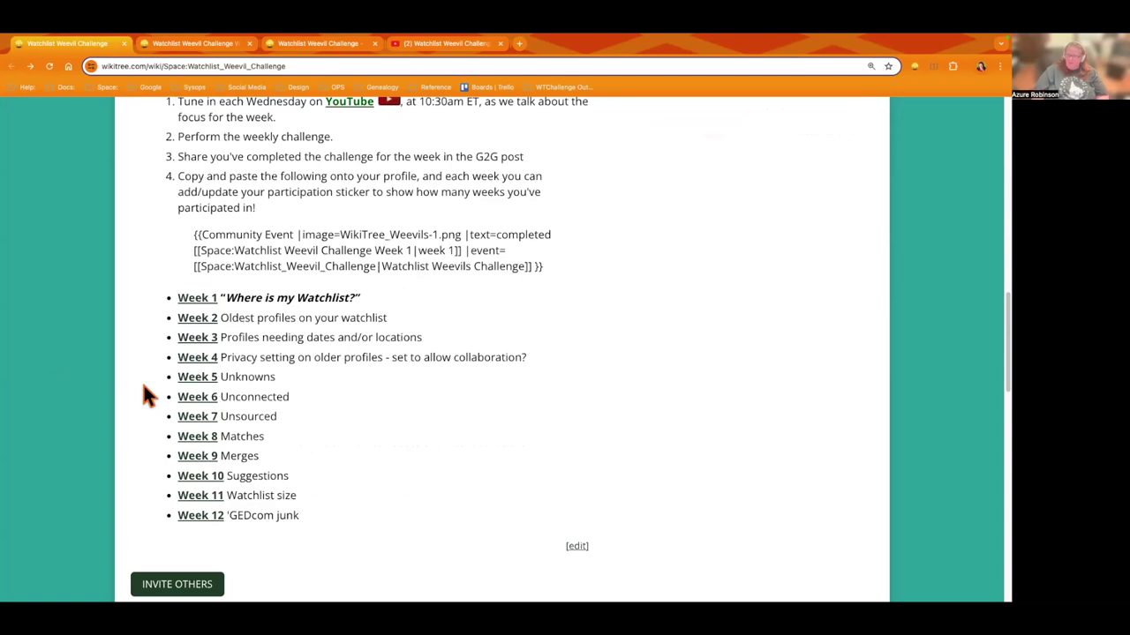
{"action": "left_click", "coordinate": [185, 399]}
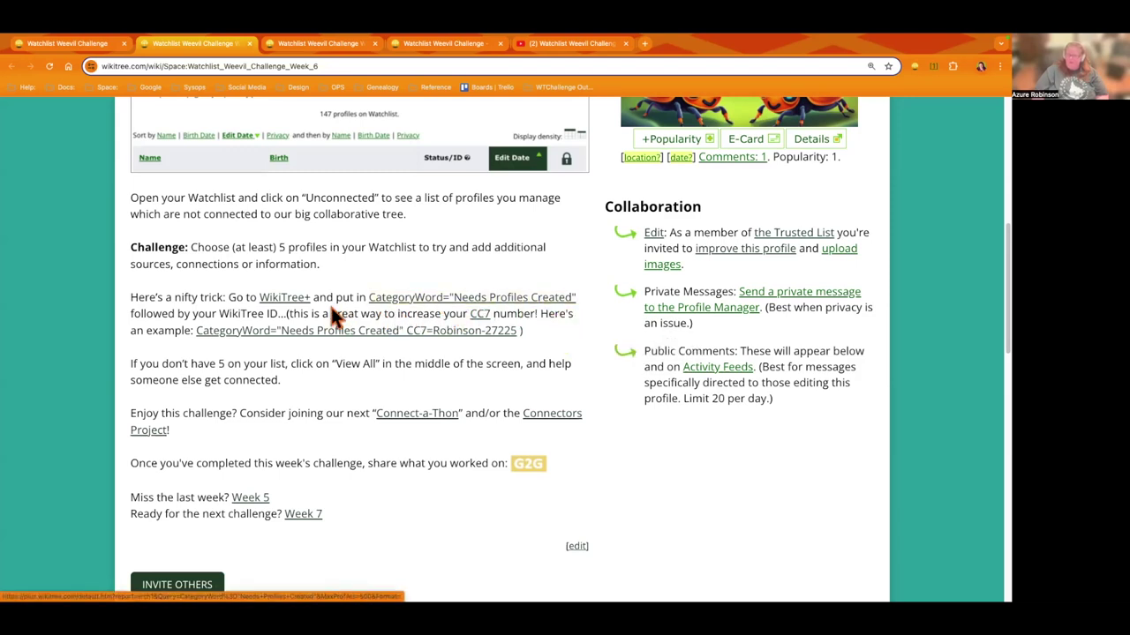
{"action": "middle_click", "coordinate": [285, 300]}
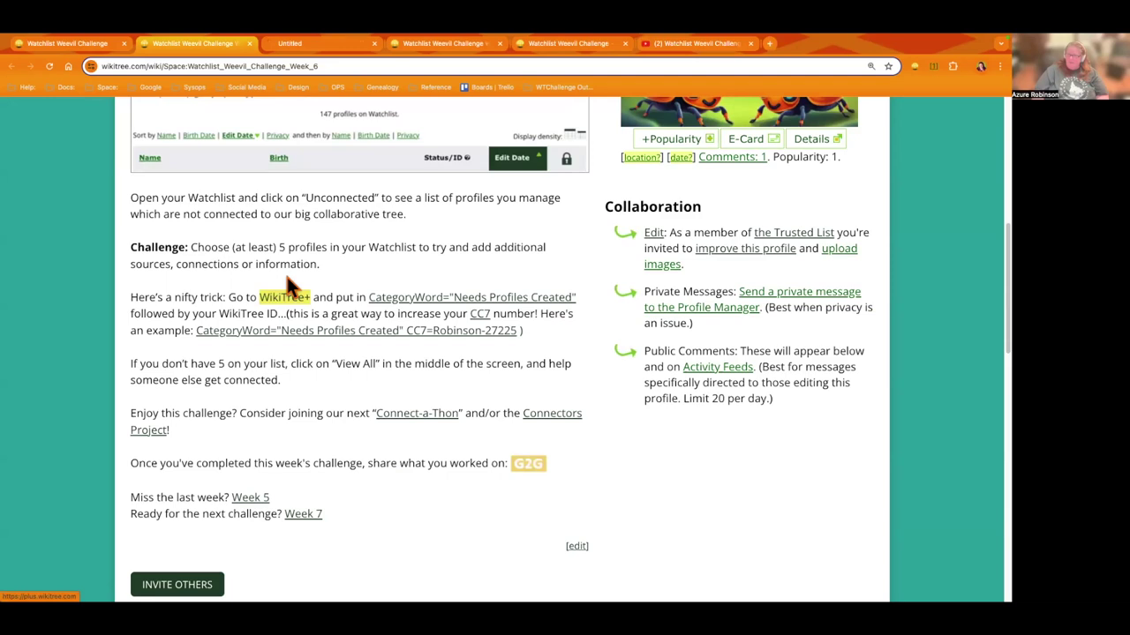
Step: In WikiTree+, collapse Suggestions, expand Search and select the existing text search query
{"action": "left_click", "coordinate": [295, 46]}
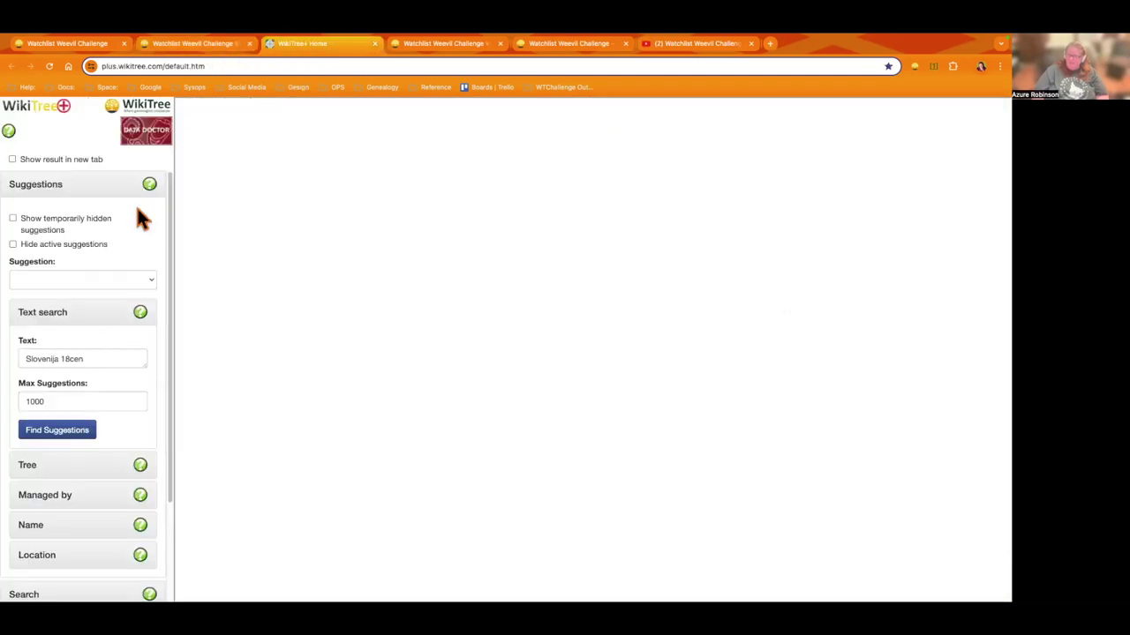
{"action": "left_click", "coordinate": [35, 189]}
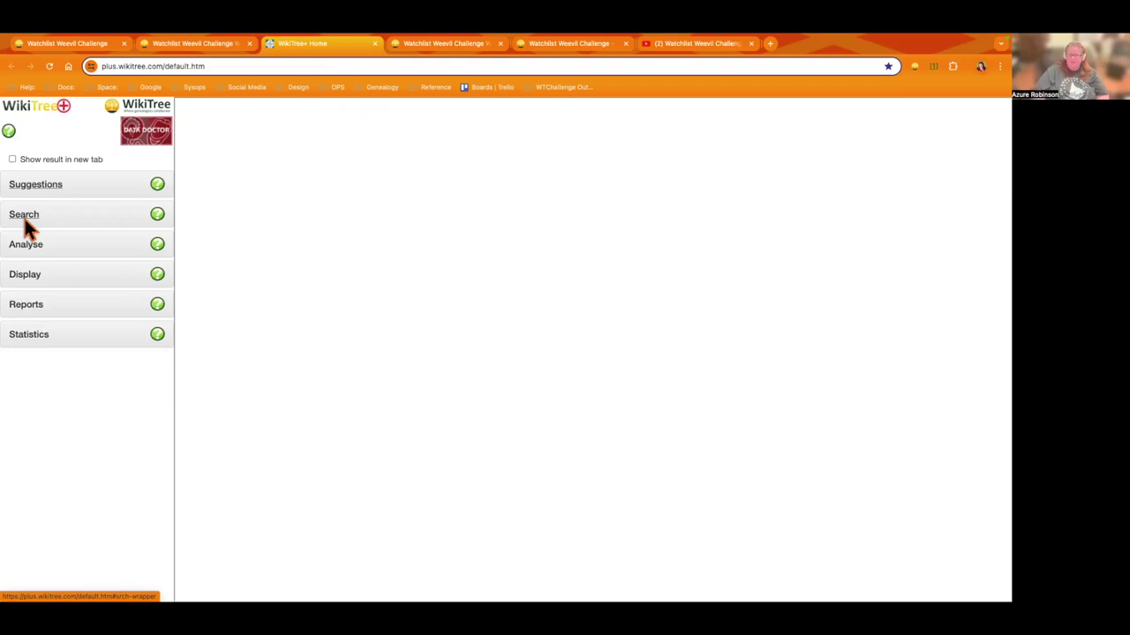
{"action": "left_click", "coordinate": [25, 215]}
{"action": "scroll", "coordinate": [103, 299], "scroll_direction": "down", "scroll_amount": 3}
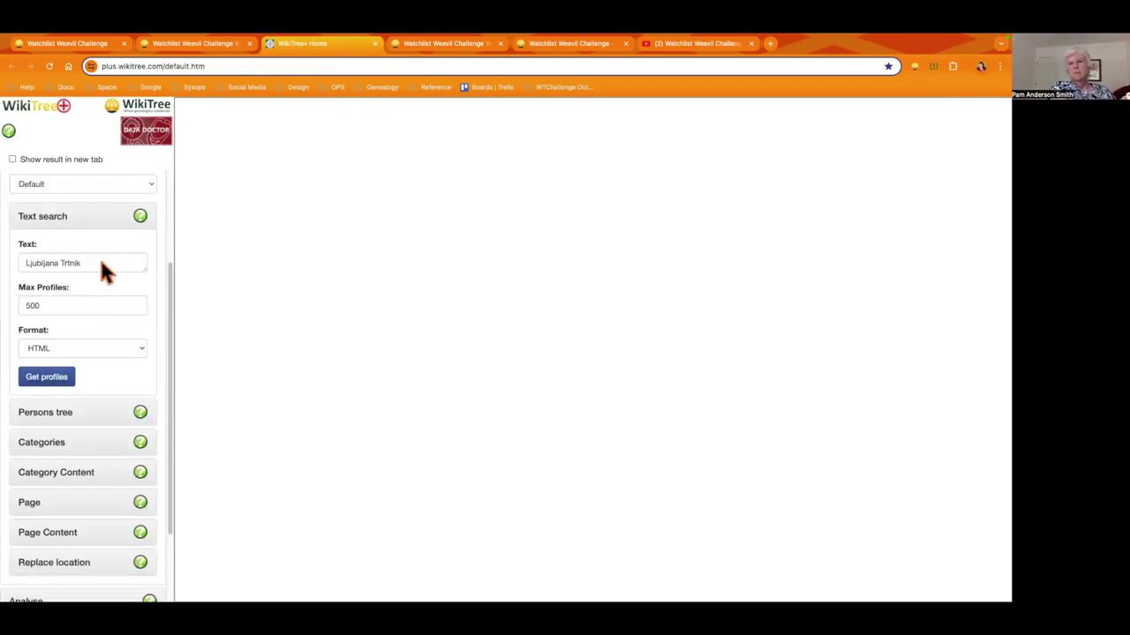
{"action": "triple_click", "coordinate": [100, 263]}
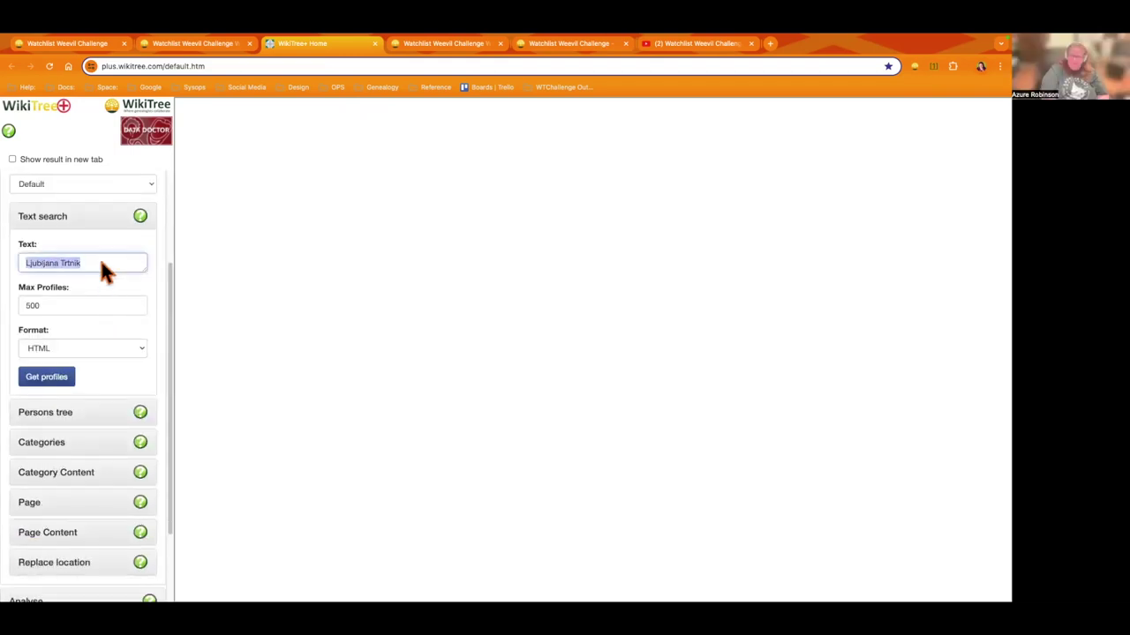
Step: Run the CategoryWord="Needs Profiles Created" search from Week 6 and open the text search help
{"action": "key", "text": "ctrl+shift+Tab"}
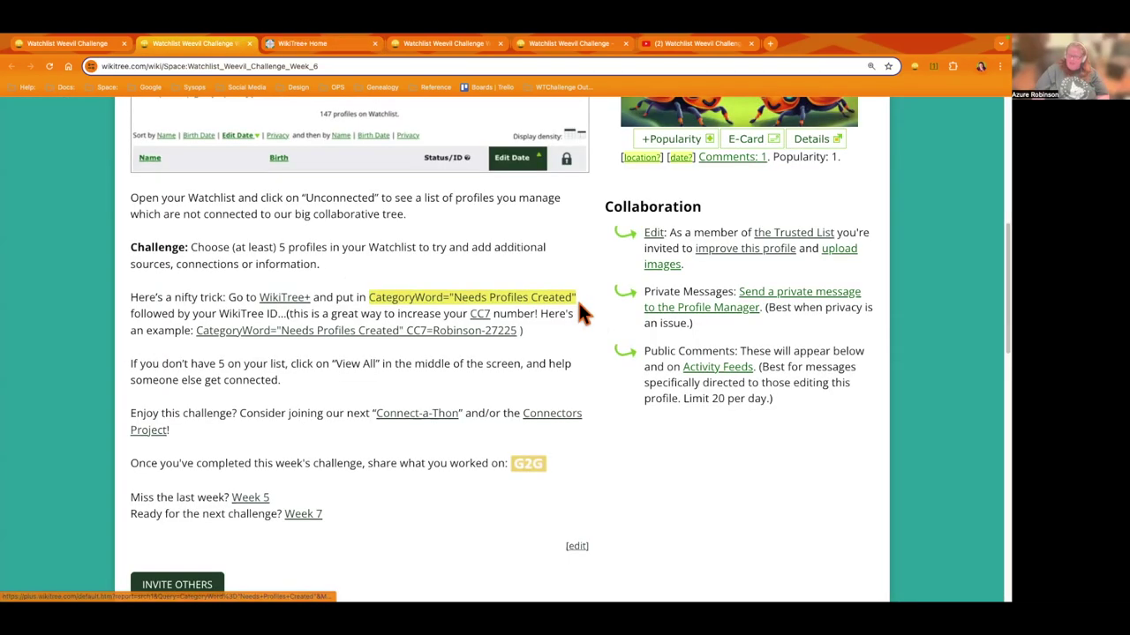
{"action": "left_click", "coordinate": [512, 304]}
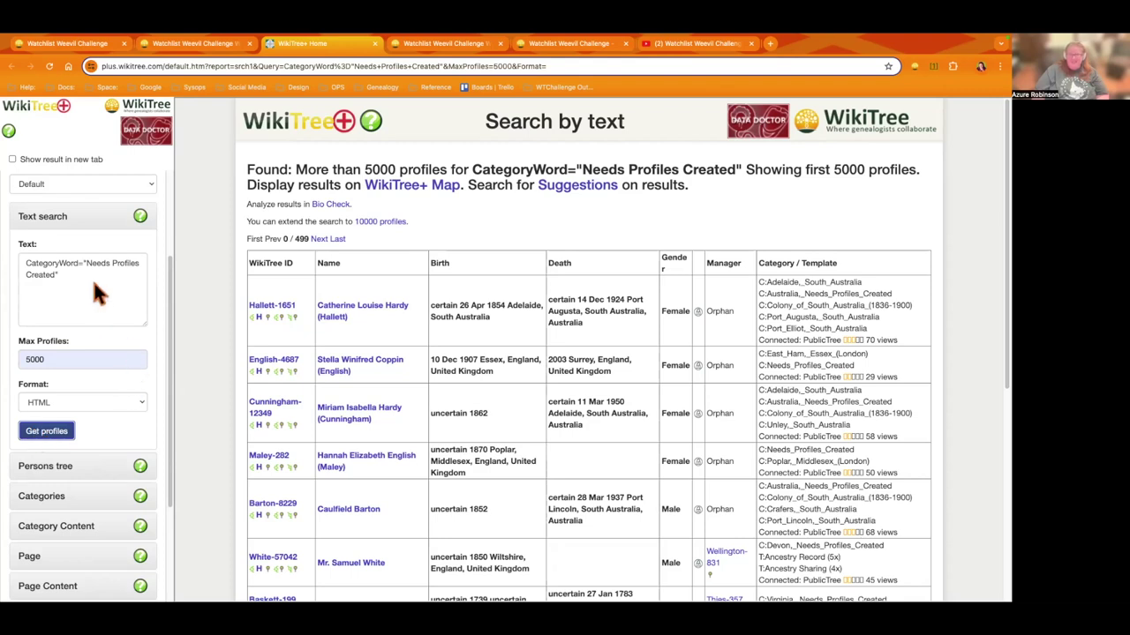
{"action": "left_click", "coordinate": [141, 222]}
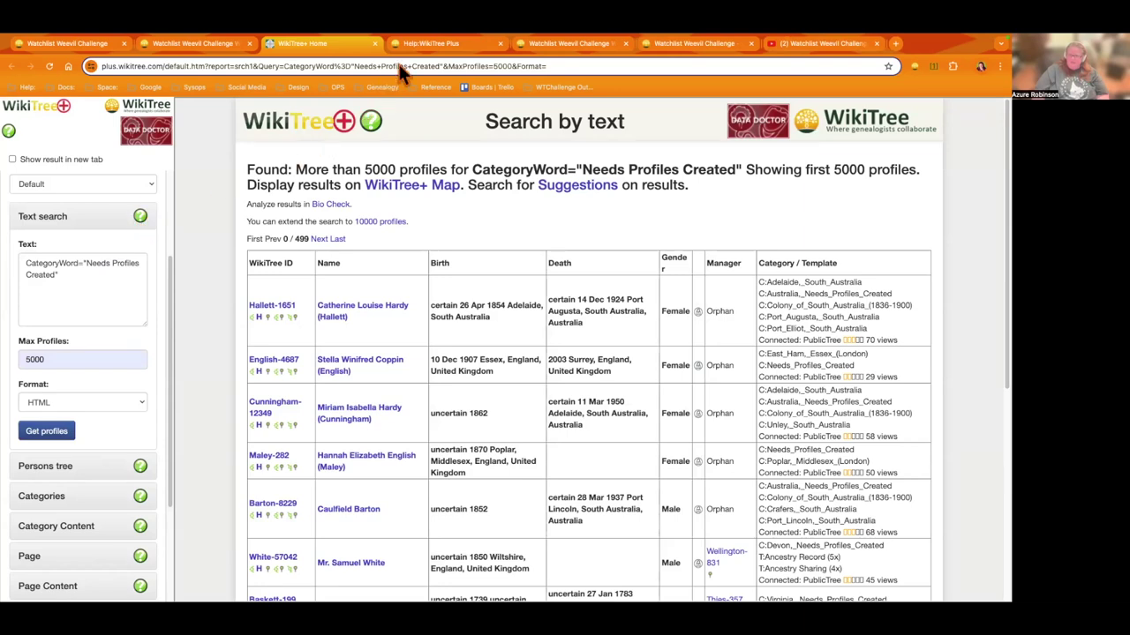
{"action": "left_click", "coordinate": [430, 49]}
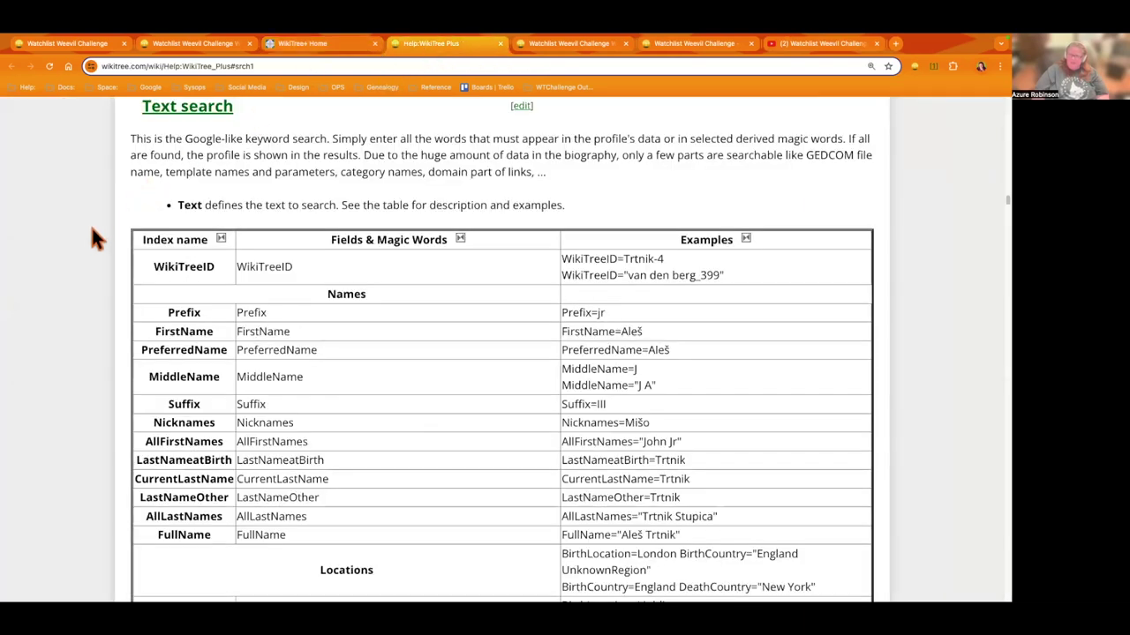
{"action": "scroll", "coordinate": [101, 414], "scroll_direction": "down", "scroll_amount": 3}
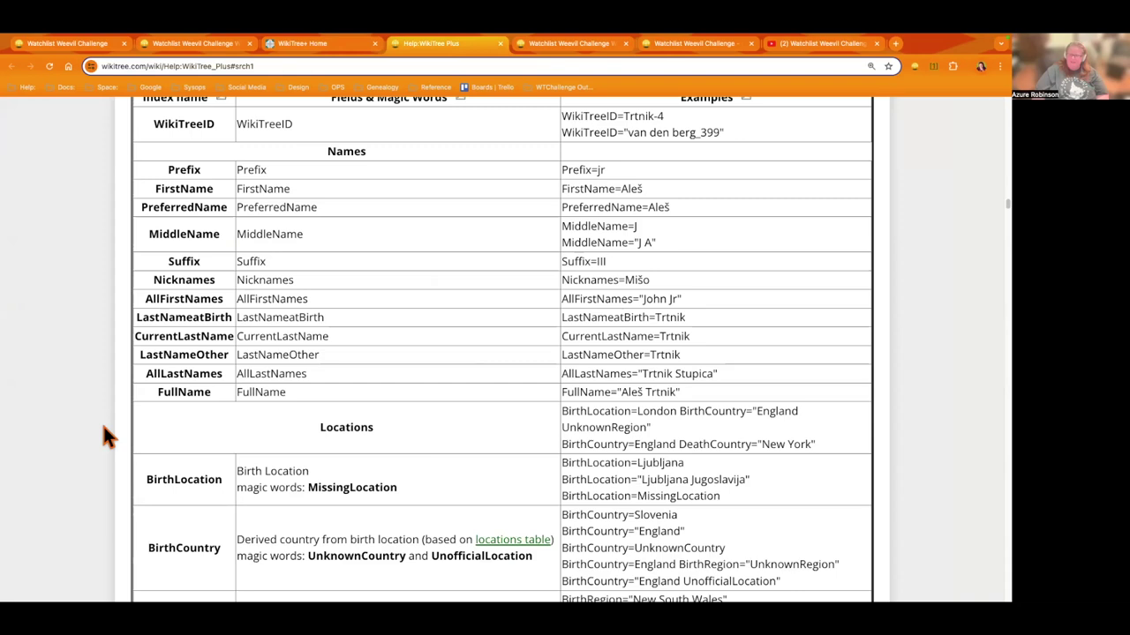
{"action": "scroll", "coordinate": [100, 439], "scroll_direction": "down", "scroll_amount": 1}
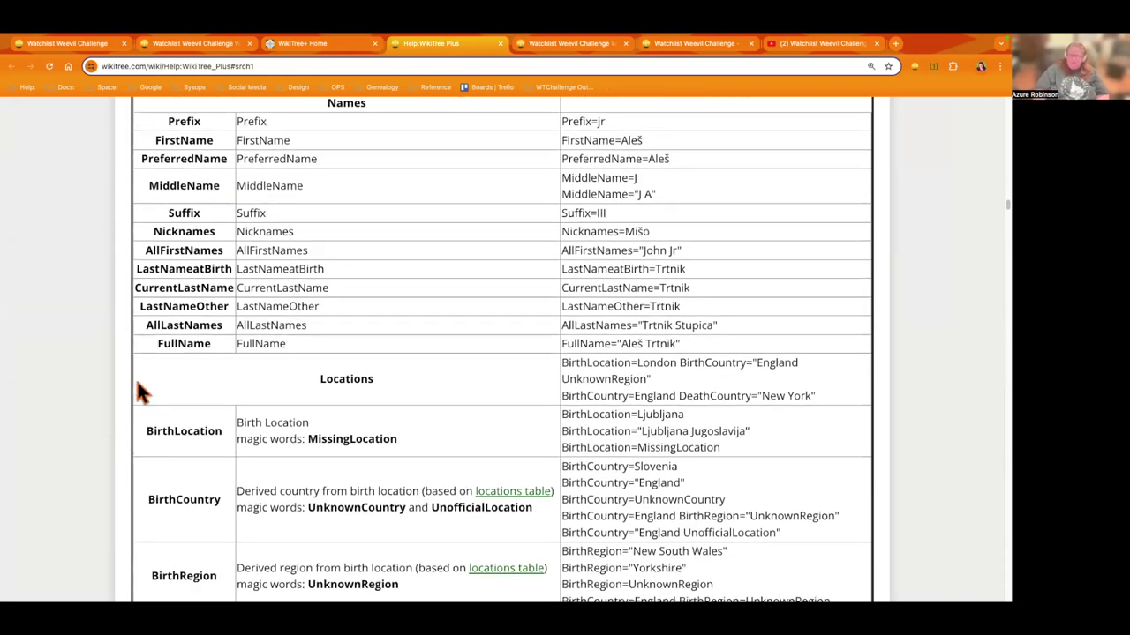
{"action": "left_click", "coordinate": [304, 44]}
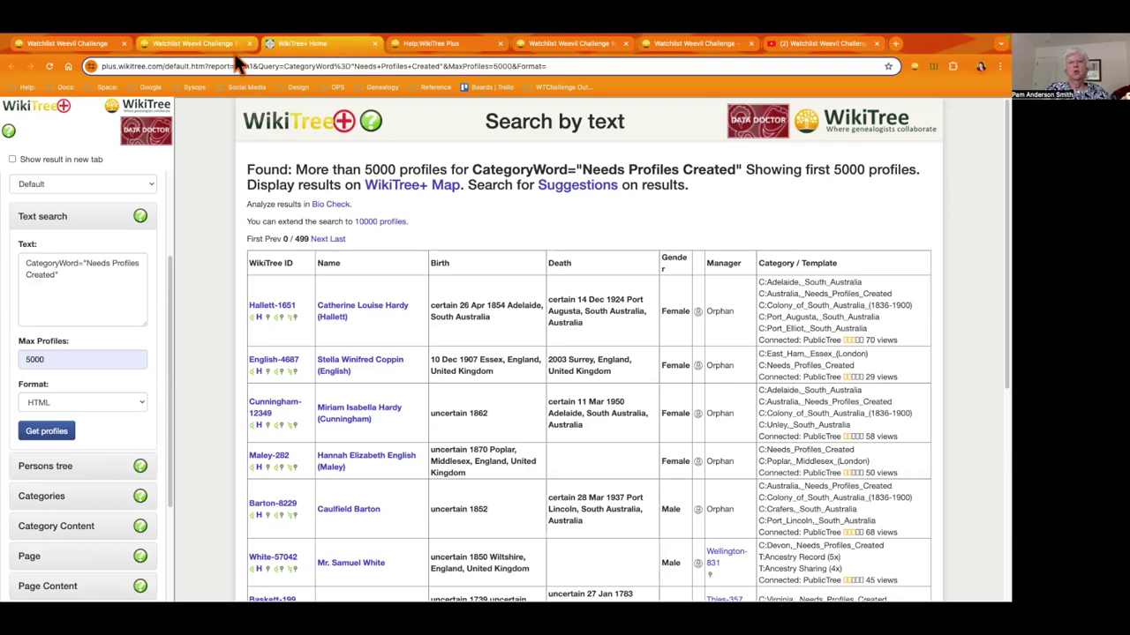
{"action": "key", "text": "ctrl+Tab"}
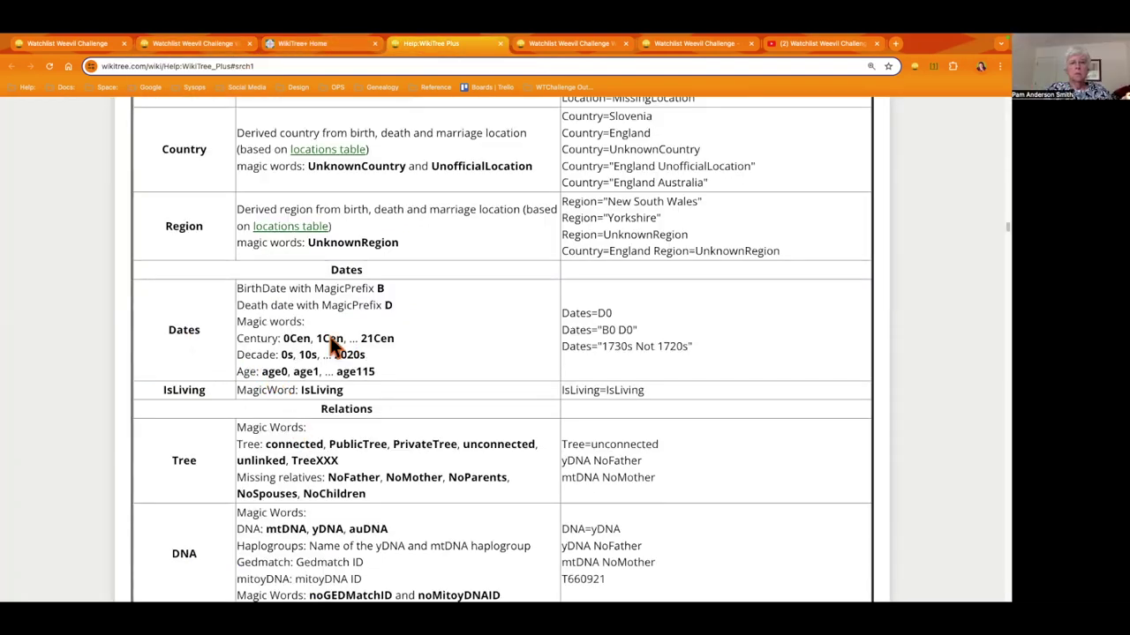
{"action": "key", "text": "ctrl+shift+Tab"}
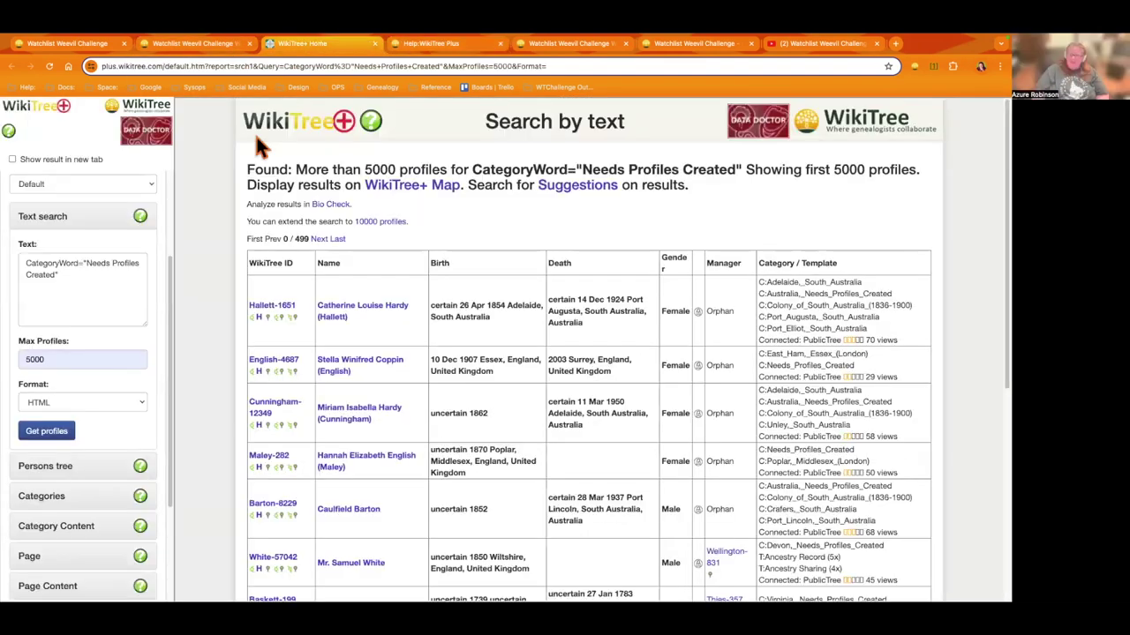
{"action": "left_click", "coordinate": [97, 278]}
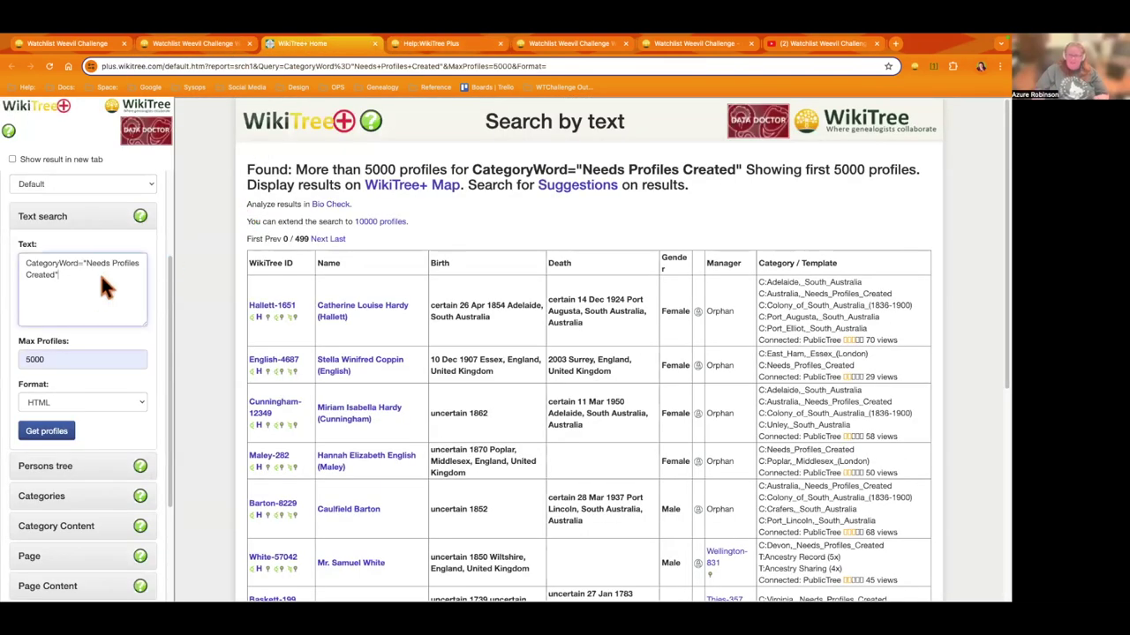
Step: Append CC7= and your WikiTree ID to the query and rerun it, leaving 65 profiles
{"action": "left_click", "coordinate": [191, 44]}
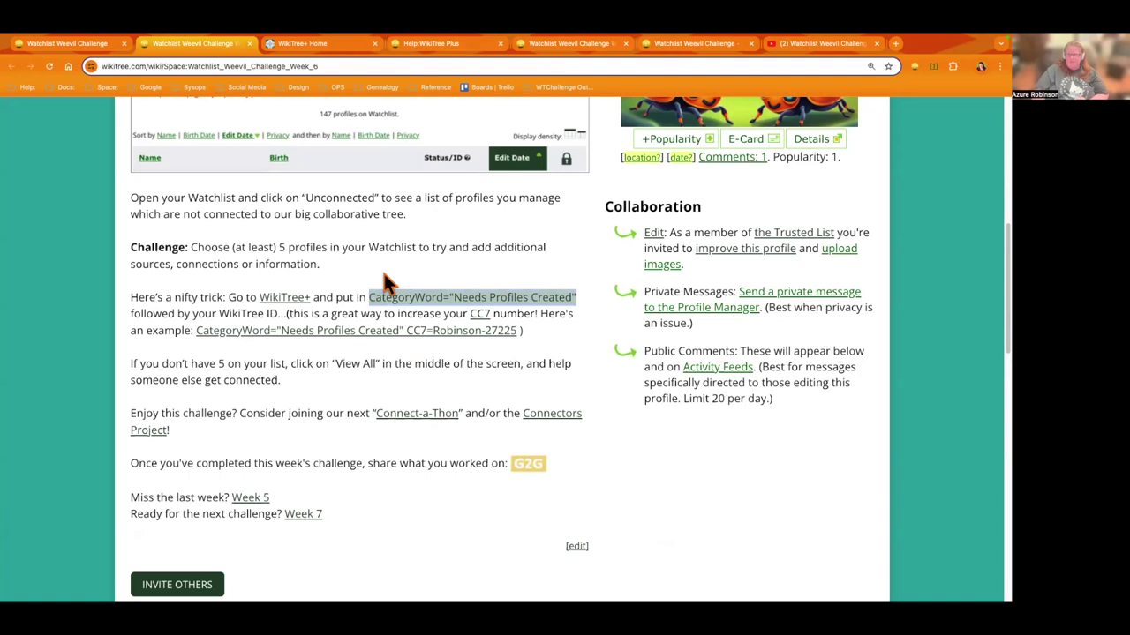
{"action": "left_click", "coordinate": [309, 43]}
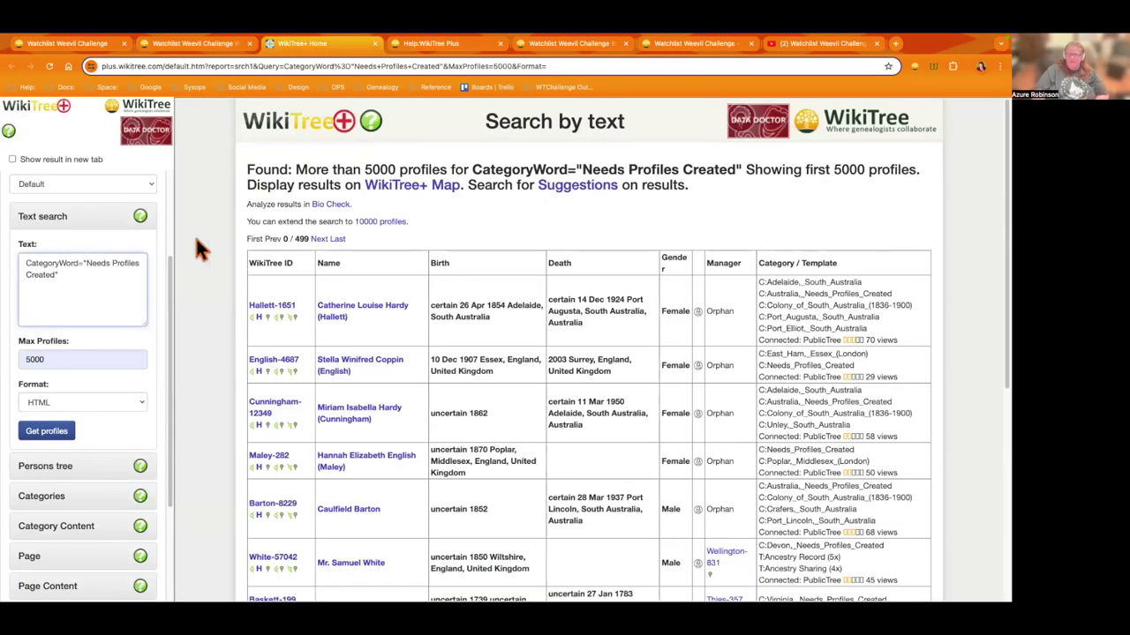
{"action": "left_click", "coordinate": [109, 285]}
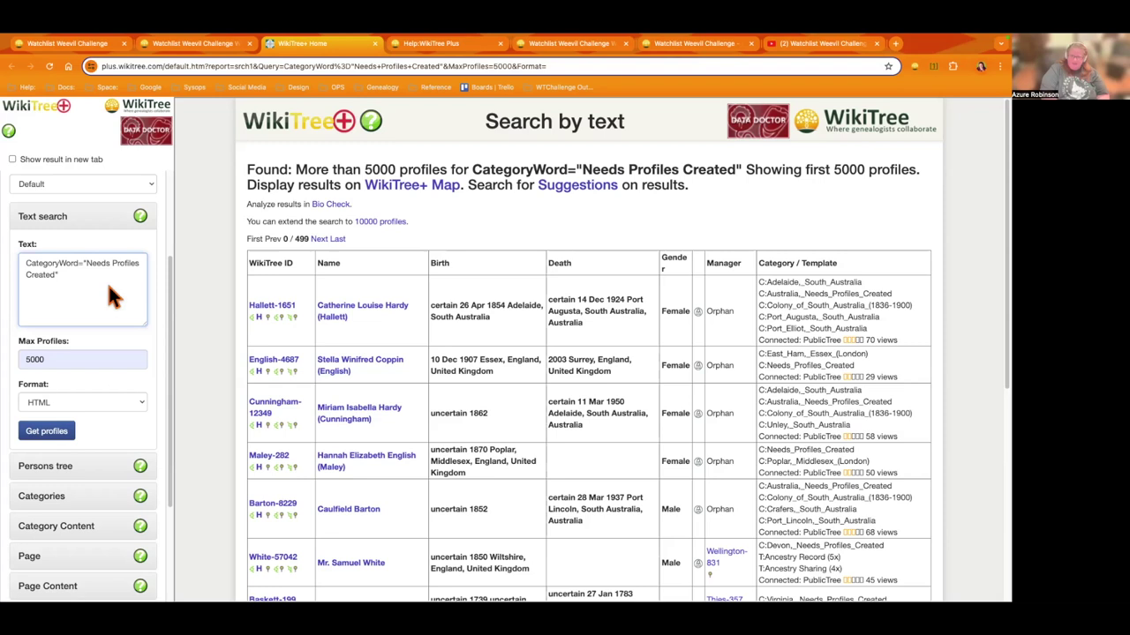
{"action": "type", "text": "CC7=Robinson-27225"}
{"action": "left_click", "coordinate": [46, 431]}
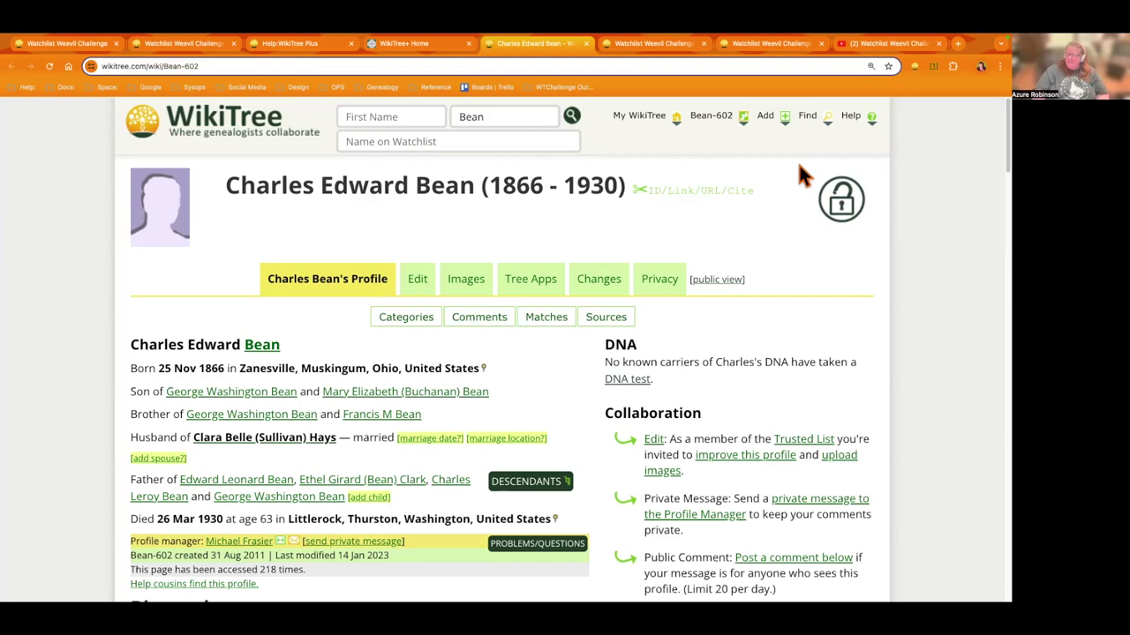
Step: Show this profile's 5-degree connection to you, then return to the 65-profile WikiTree+ results
{"action": "mouse_move", "coordinate": [719, 116]}
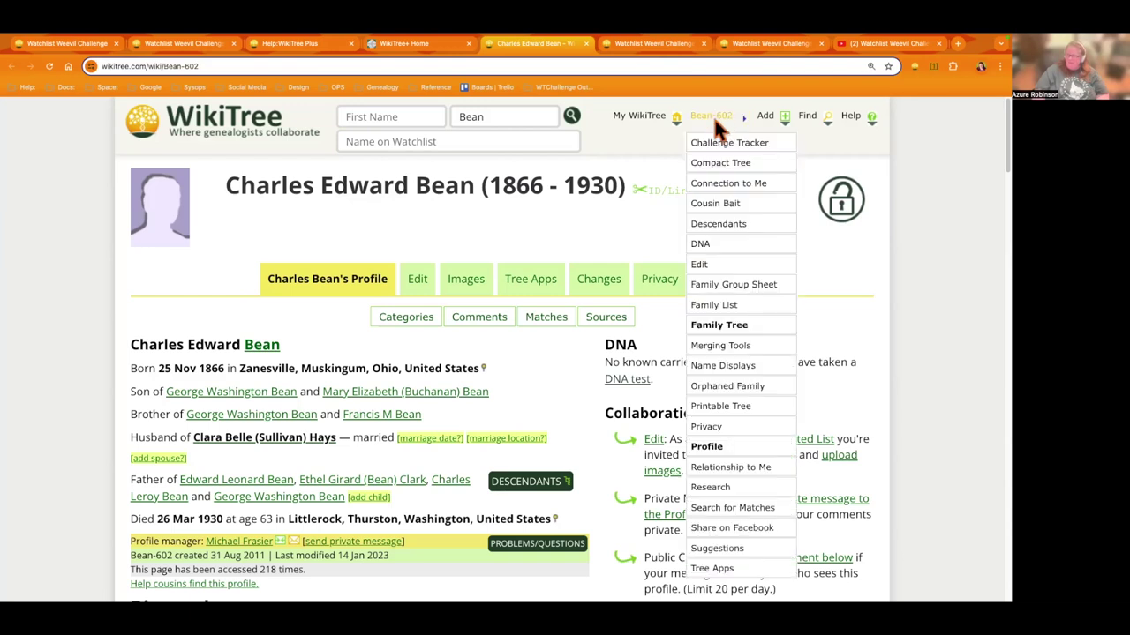
{"action": "left_click", "coordinate": [745, 185]}
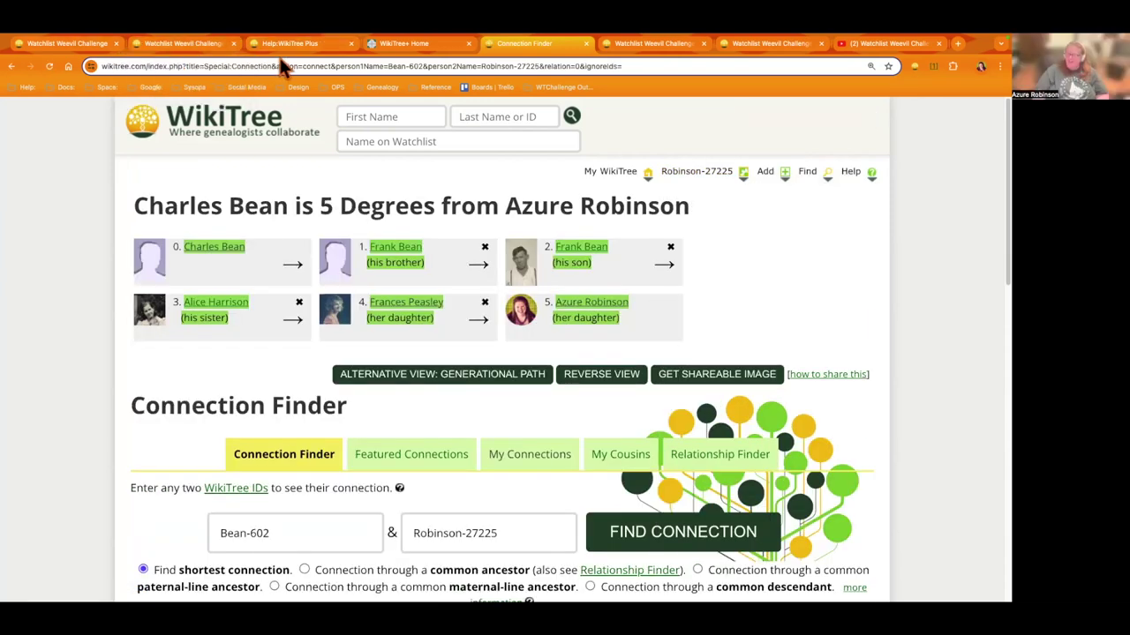
{"action": "left_click", "coordinate": [388, 45]}
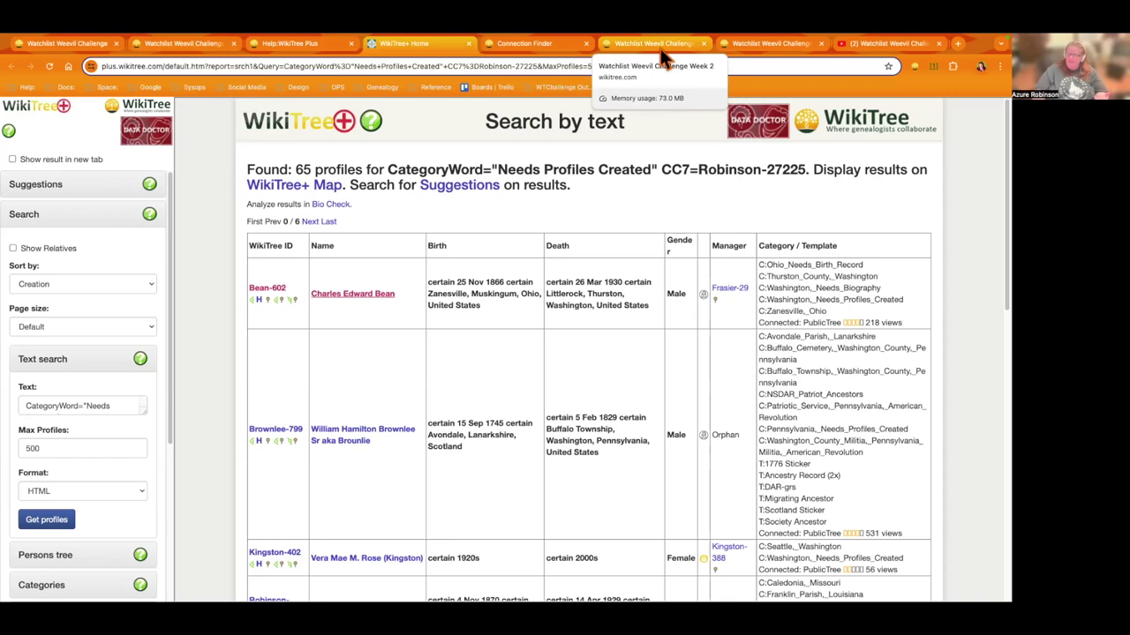
Step: Switch to the Watchlist Weevil Challenge tab and open your own profile page
{"action": "left_click", "coordinate": [631, 57]}
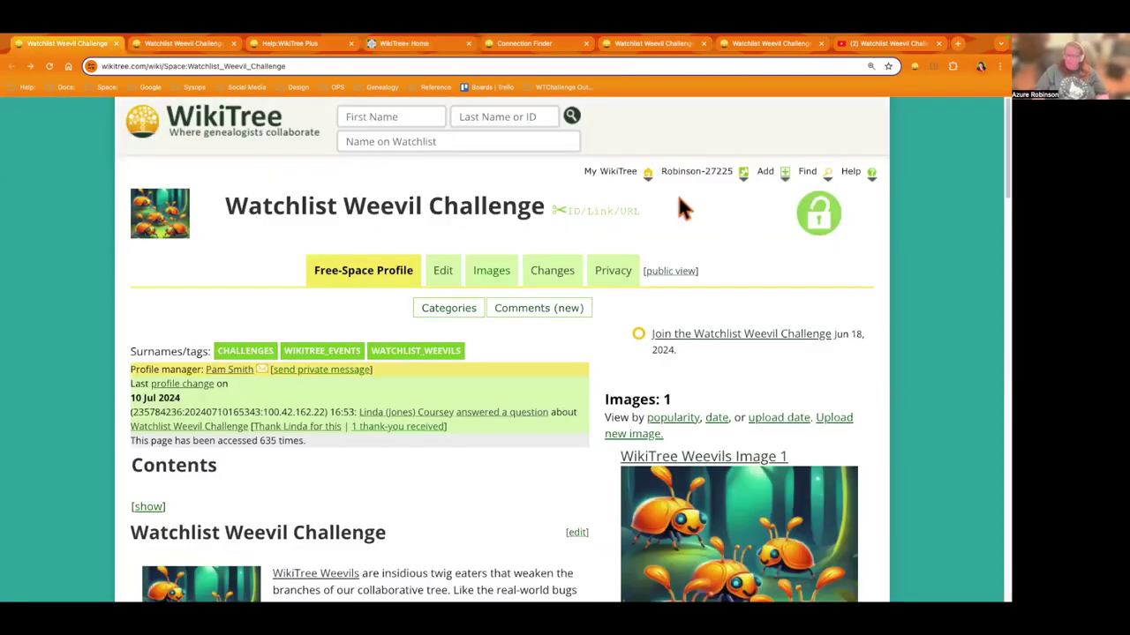
{"action": "left_click", "coordinate": [680, 171]}
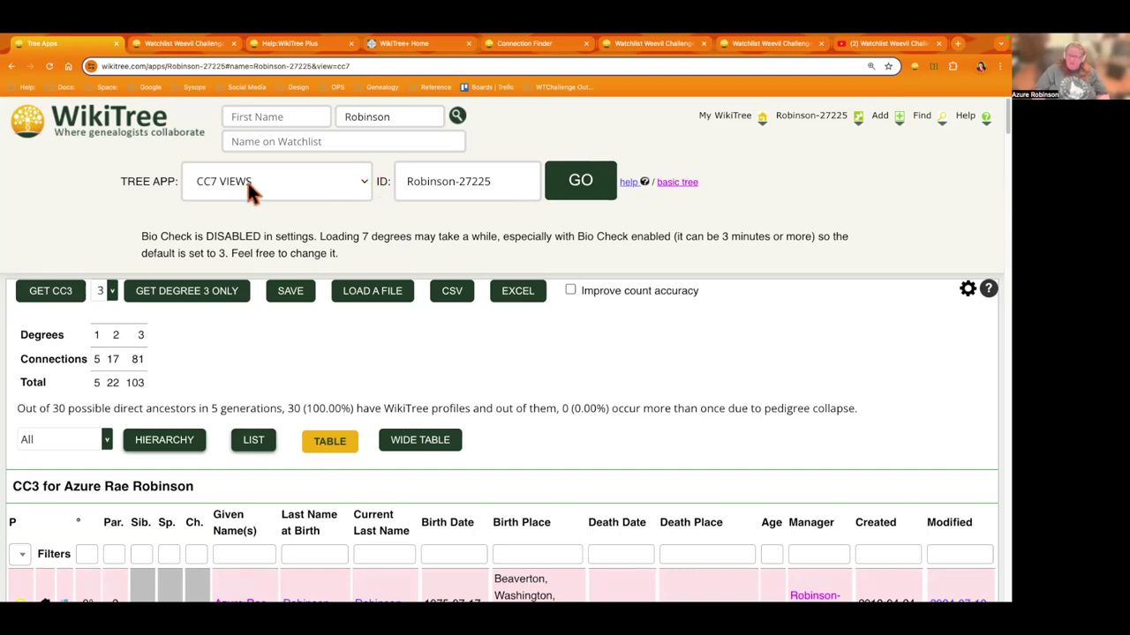
Step: Browse the 103-connection CC3 table, apply the Par. parents filter, and return to the top
{"action": "scroll", "coordinate": [71, 318], "scroll_direction": "down", "scroll_amount": 3}
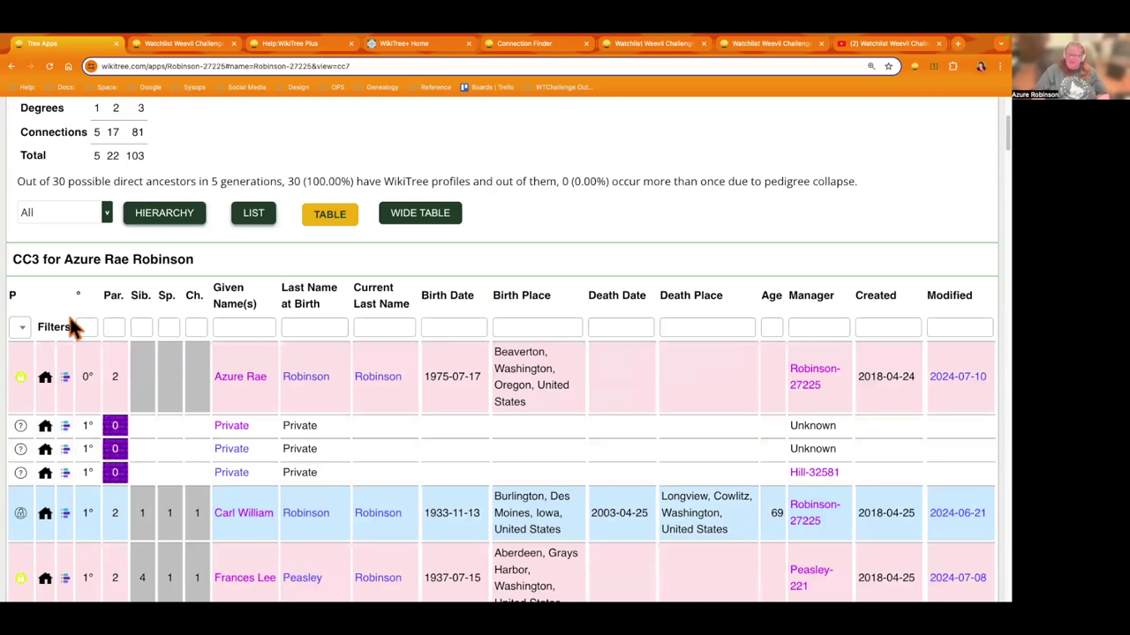
{"action": "scroll", "coordinate": [71, 326], "scroll_direction": "up", "scroll_amount": 2}
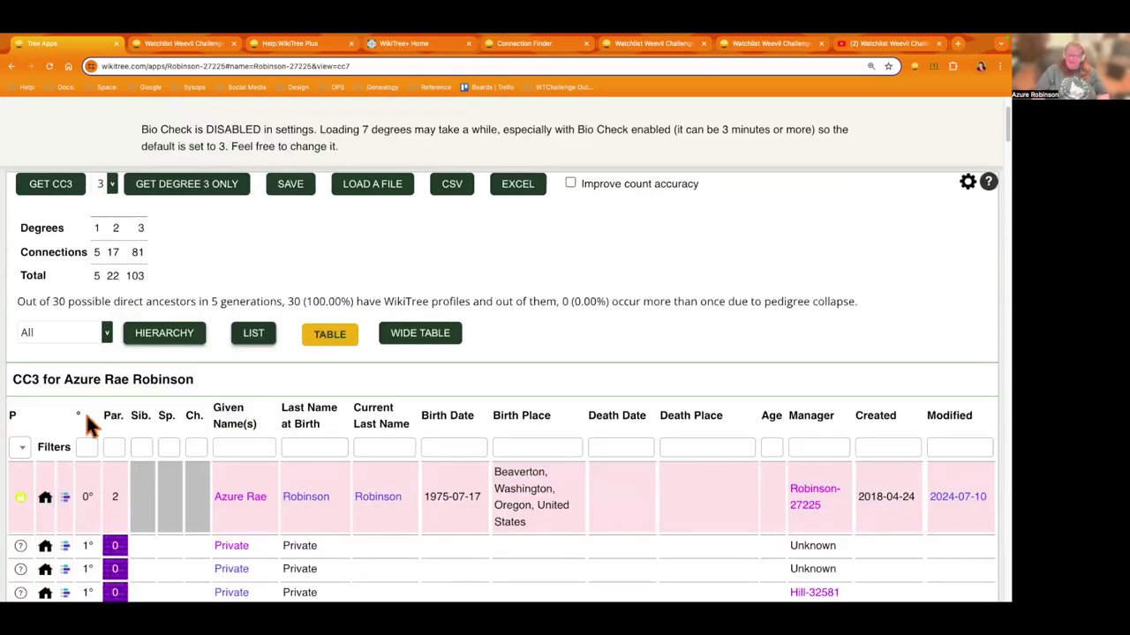
{"action": "left_click", "coordinate": [111, 447]}
{"action": "scroll", "coordinate": [109, 442], "scroll_direction": "down", "scroll_amount": 15}
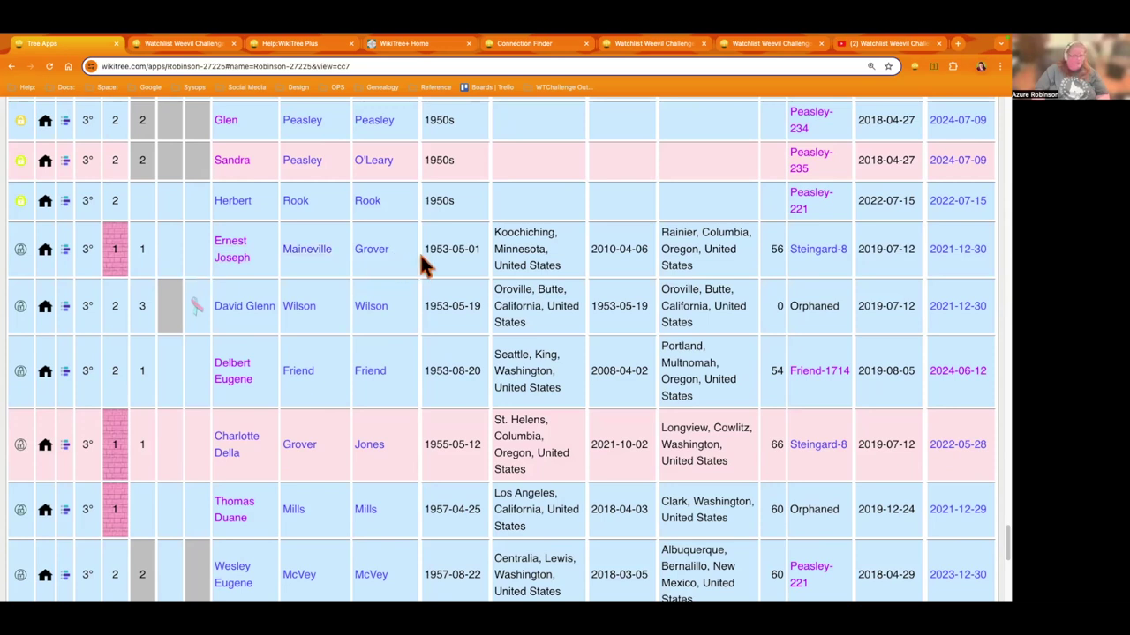
{"action": "key", "text": "Home"}
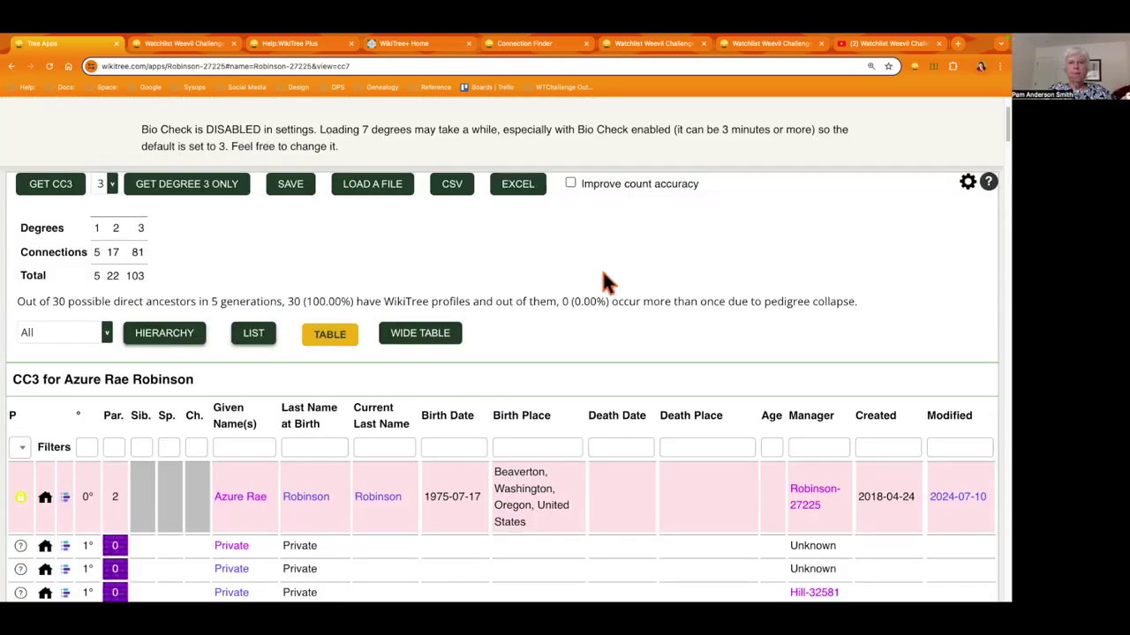
Step: Go back to your own profile page through the back-history list
{"action": "right_click", "coordinate": [13, 68]}
{"action": "left_click", "coordinate": [26, 89]}
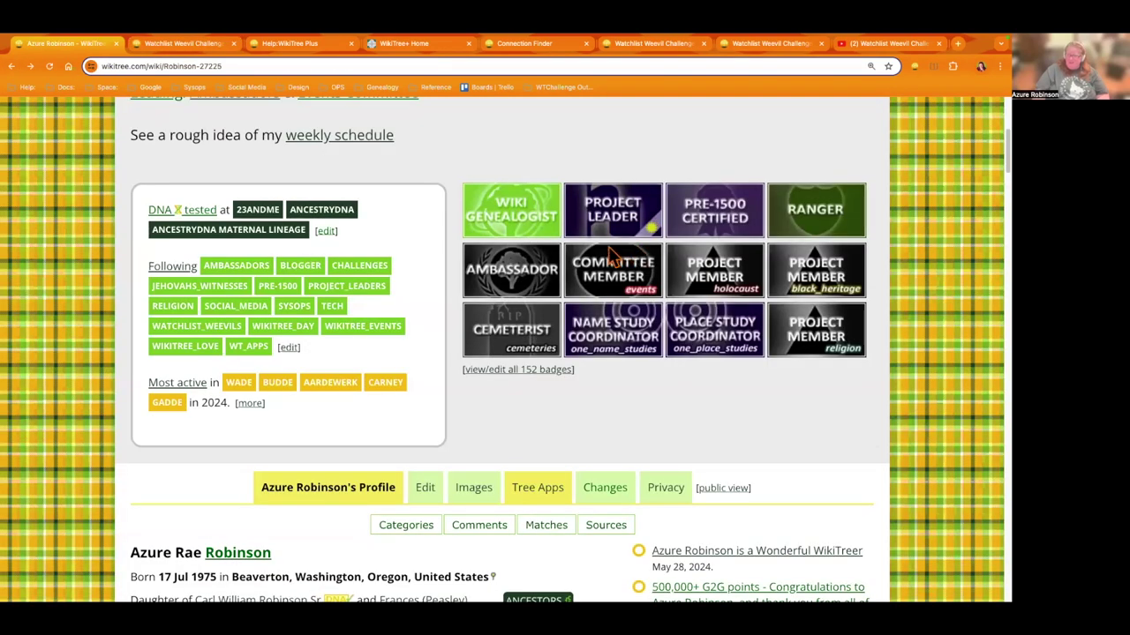
{"action": "scroll", "coordinate": [609, 264], "scroll_direction": "up", "scroll_amount": 4}
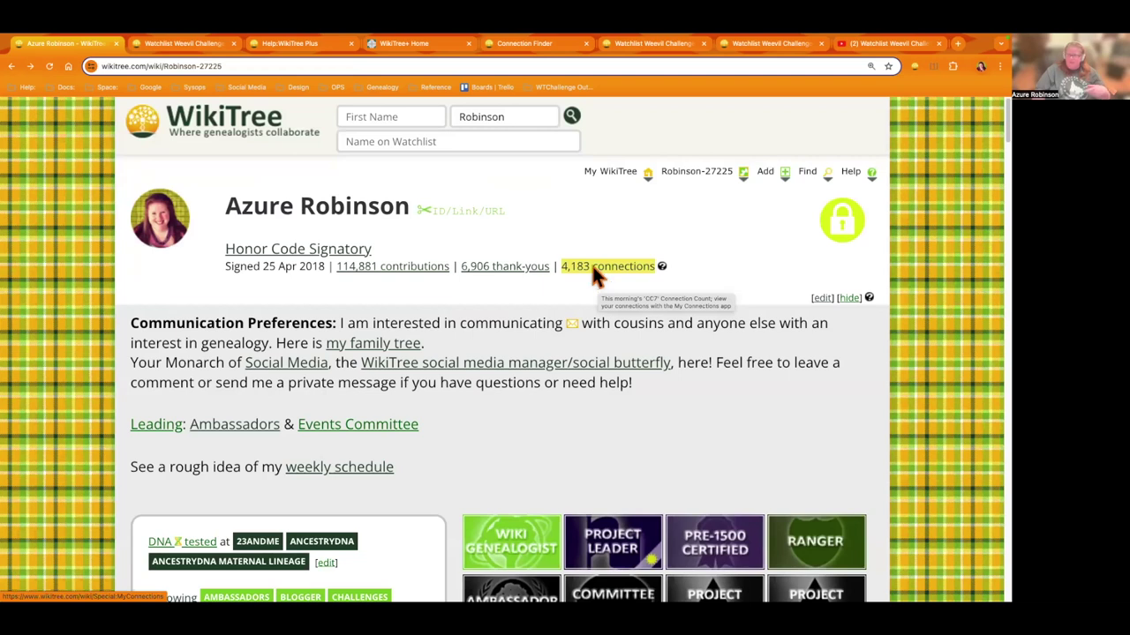
Step: Open My Connections and switch on all WikiTree Browser Extension features so Missing Connections Tables appear
{"action": "left_click", "coordinate": [596, 273]}
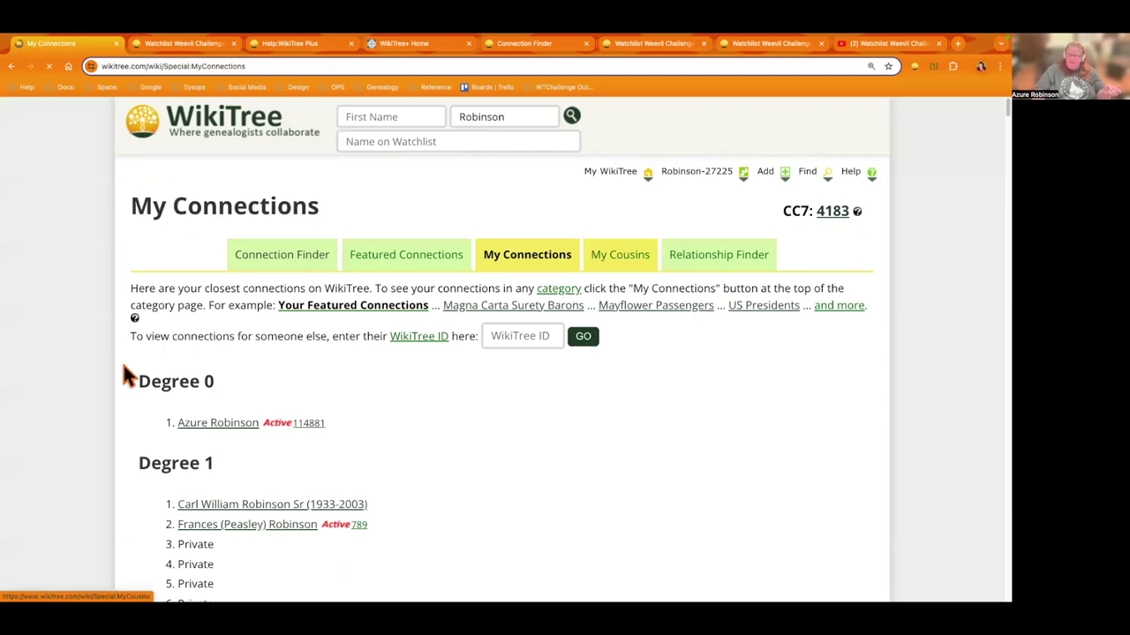
{"action": "scroll", "coordinate": [88, 382], "scroll_direction": "down", "scroll_amount": 1}
{"action": "scroll", "coordinate": [86, 370], "scroll_direction": "down", "scroll_amount": 10}
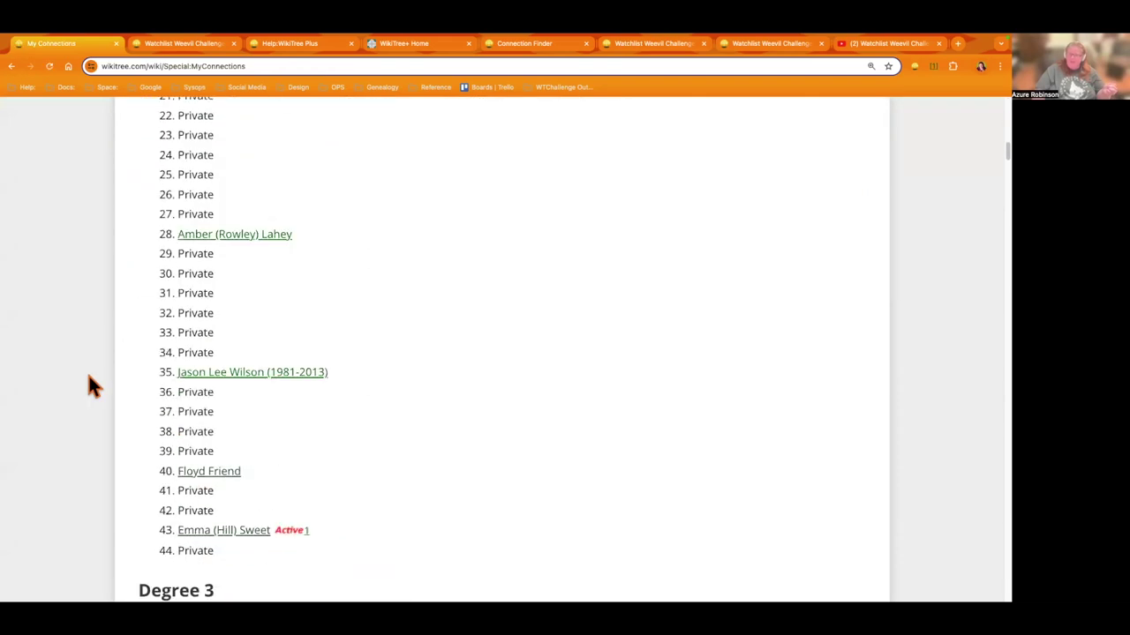
{"action": "scroll", "coordinate": [88, 378], "scroll_direction": "down", "scroll_amount": 10}
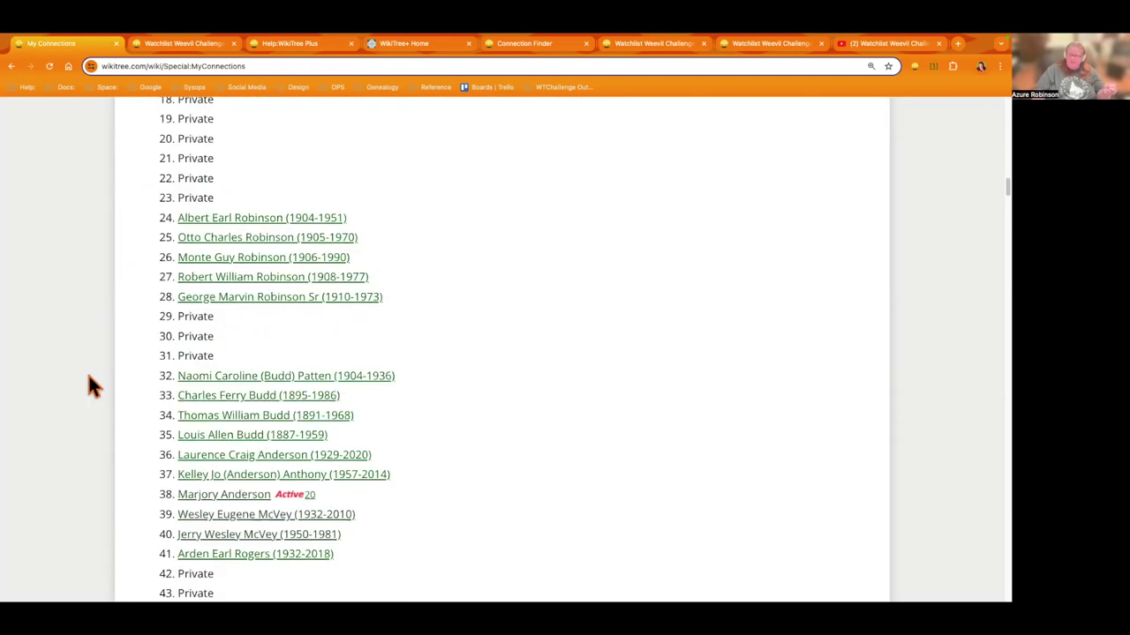
{"action": "scroll", "coordinate": [88, 381], "scroll_direction": "down", "scroll_amount": 20}
{"action": "scroll", "coordinate": [115, 439], "scroll_direction": "down", "scroll_amount": 2}
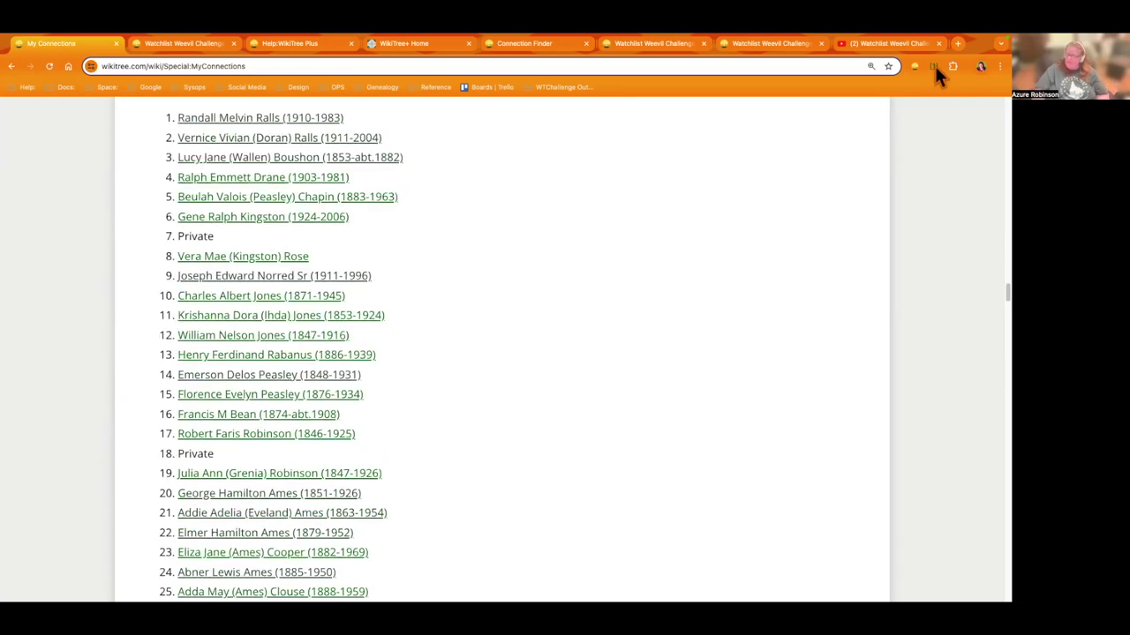
{"action": "left_click", "coordinate": [913, 67]}
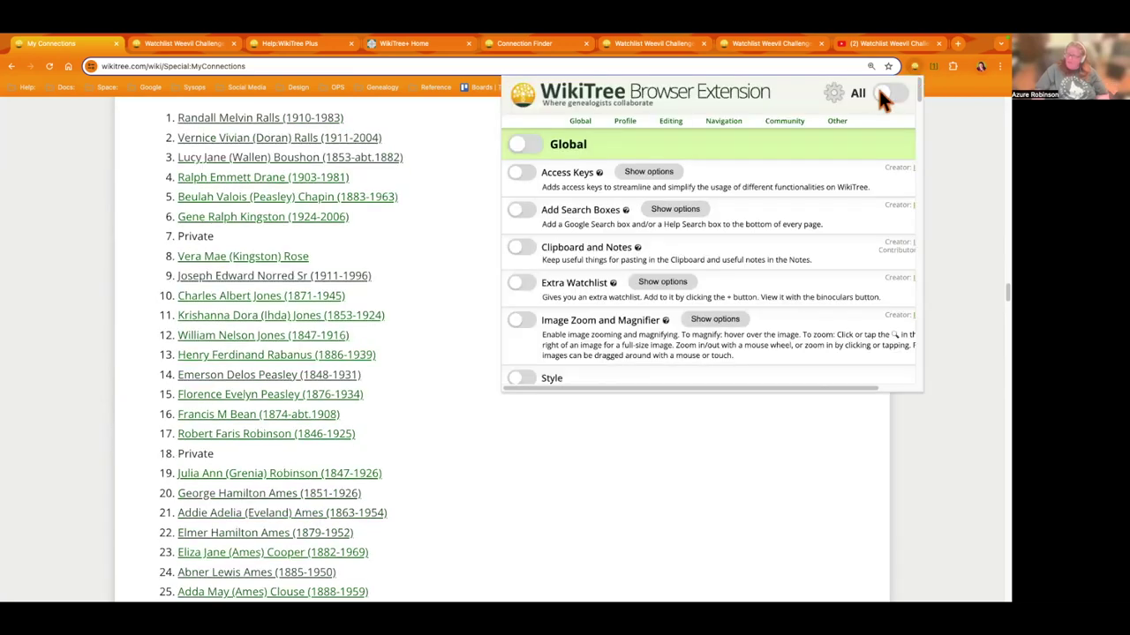
{"action": "left_click", "coordinate": [452, 224]}
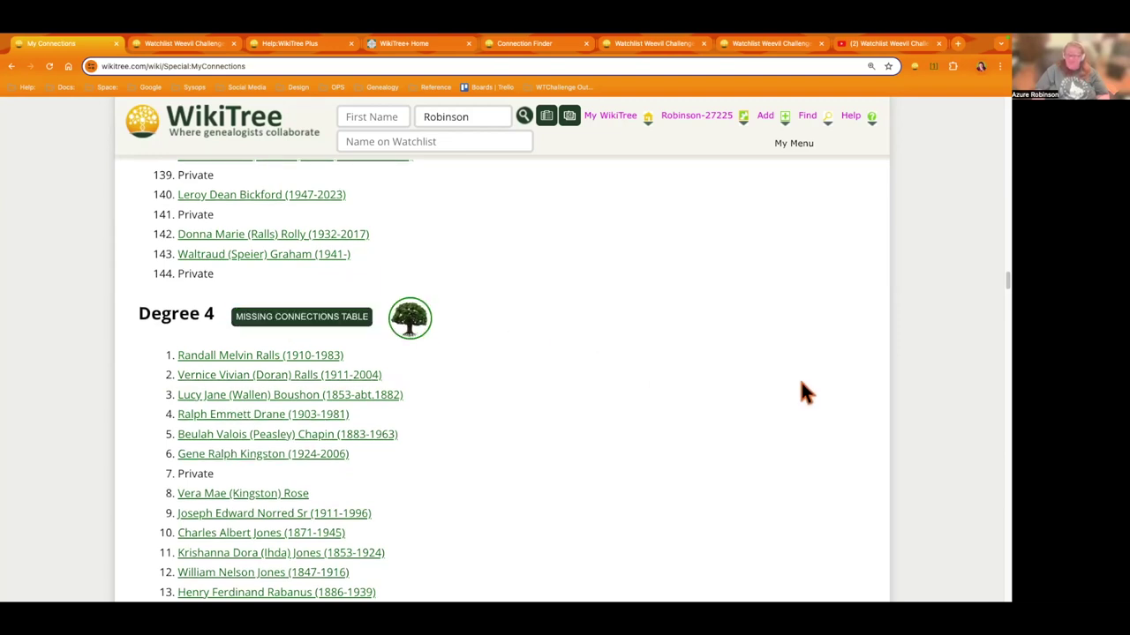
Step: Return to the Watchlist Weevil Challenge page and open the WATCHLIST_WEEVILS tag page
{"action": "key", "text": "ctrl+Tab"}
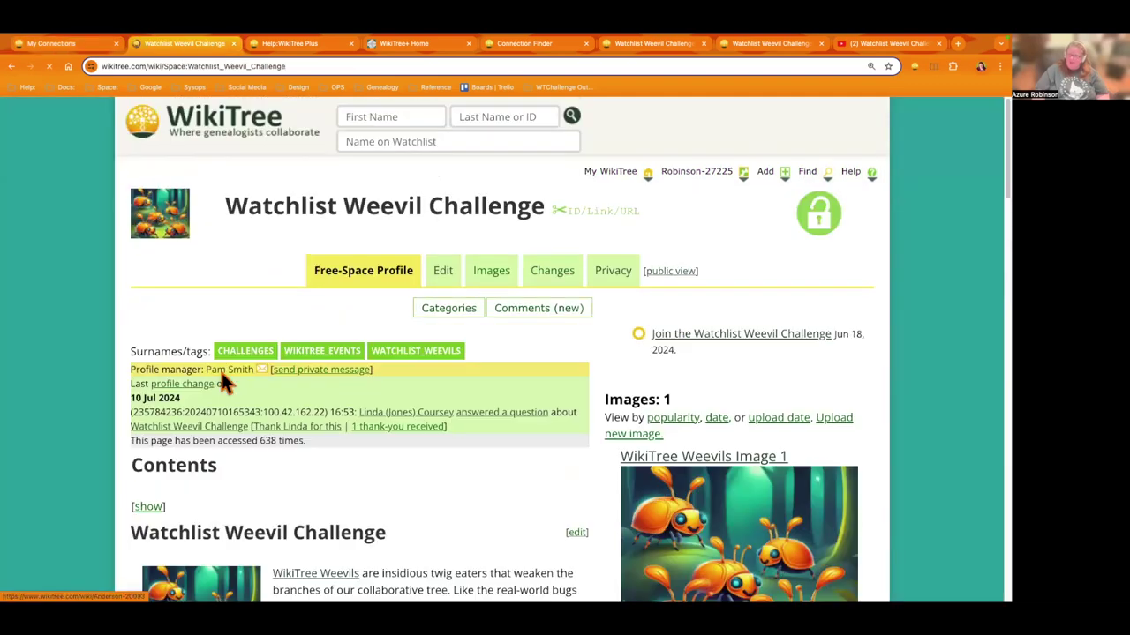
{"action": "key", "text": "ctrl+Tab"}
{"action": "key", "text": "ctrl+Tab"}
{"action": "key", "text": "ctrl+Tab"}
{"action": "key", "text": "ctrl+Tab"}
{"action": "key", "text": "ctrl+shift+Tab"}
{"action": "key", "text": "ctrl+shift+Tab"}
{"action": "key", "text": "ctrl+shift+Tab"}
{"action": "key", "text": "ctrl+shift+Tab"}
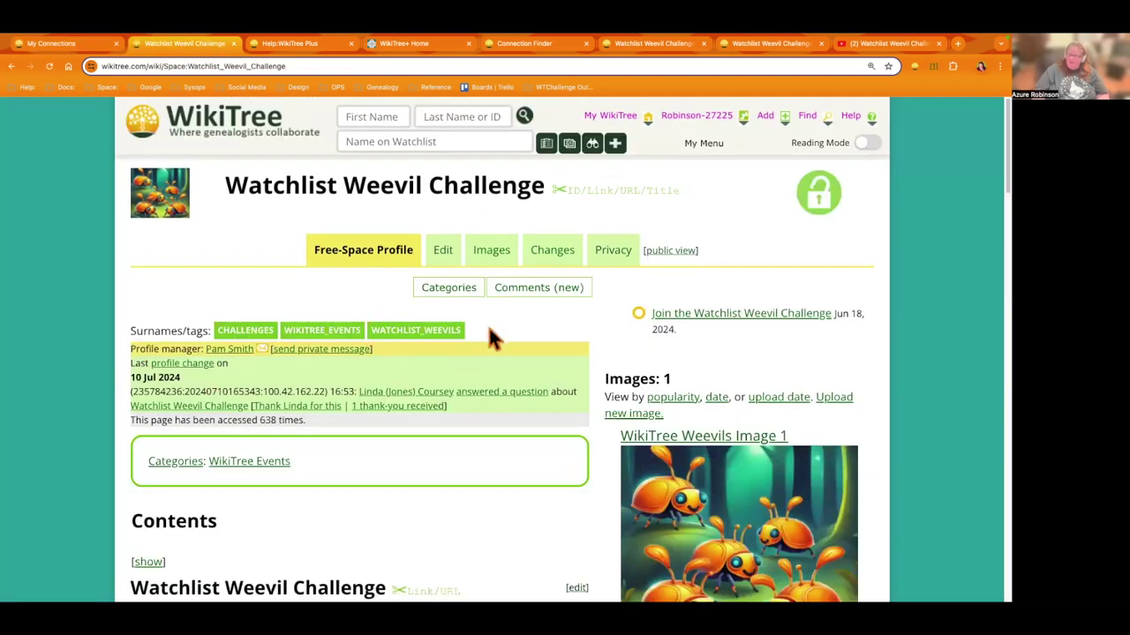
{"action": "left_click", "coordinate": [423, 340]}
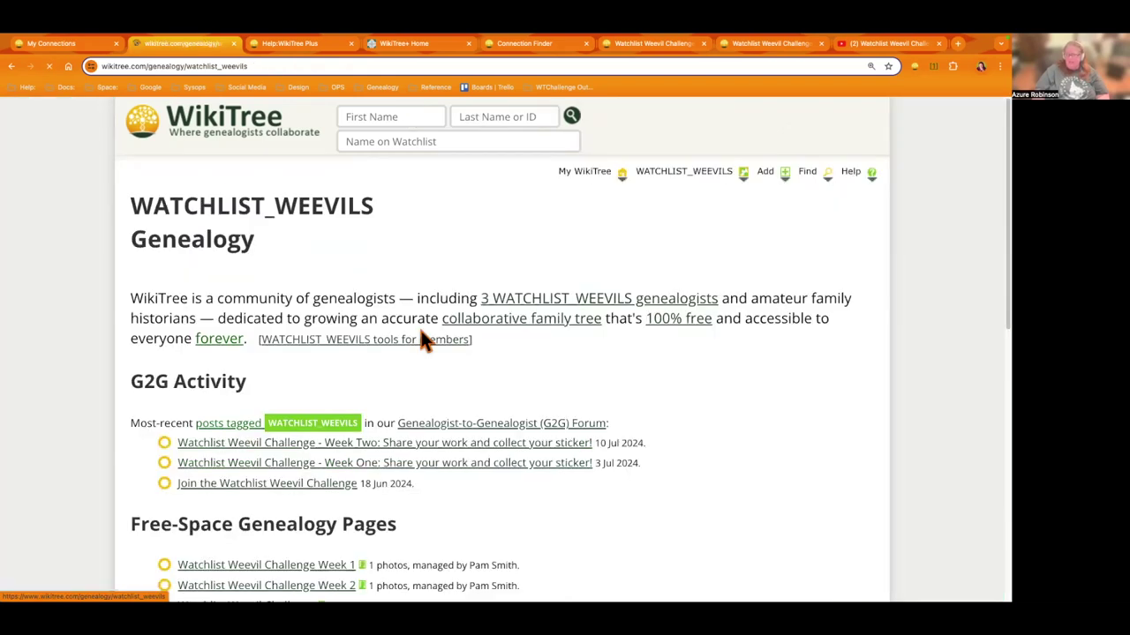
{"action": "scroll", "coordinate": [773, 401], "scroll_direction": "down", "scroll_amount": 1}
{"action": "scroll", "coordinate": [772, 401], "scroll_direction": "down", "scroll_amount": 1}
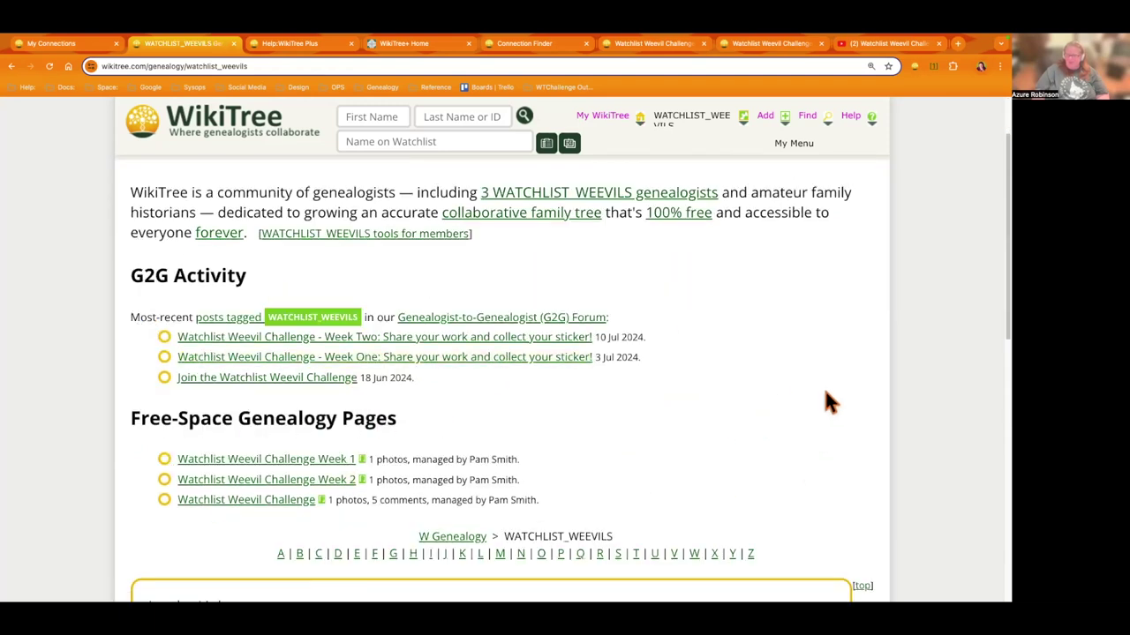
{"action": "scroll", "coordinate": [824, 399], "scroll_direction": "up", "scroll_amount": 1}
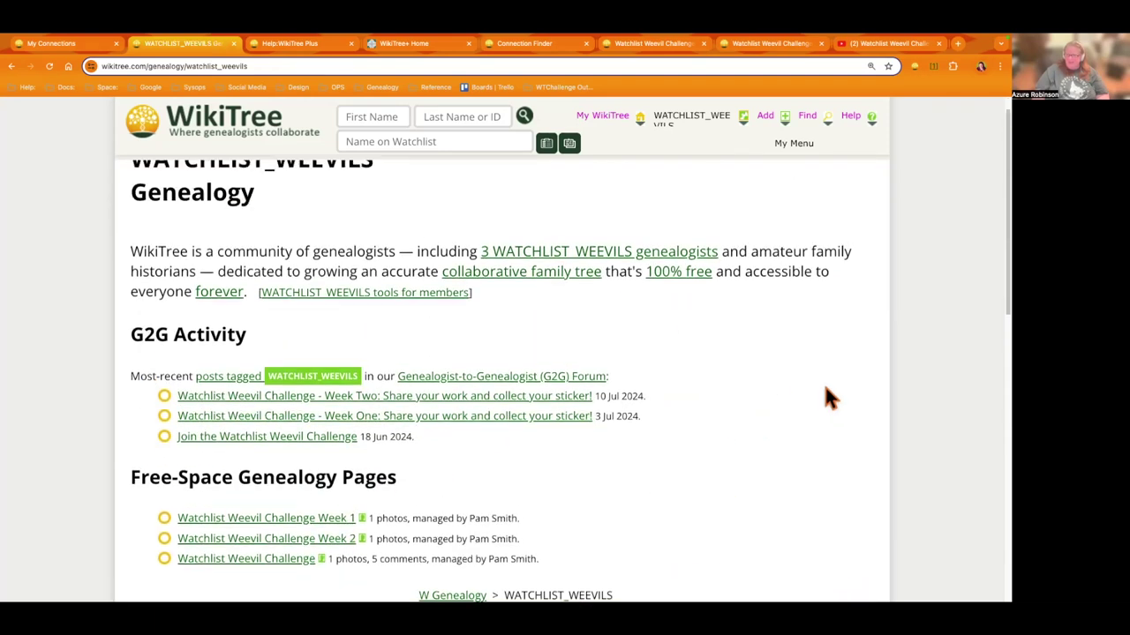
Step: Open the 3 WATCHLIST_WEEVILS genealogists list in a new tab, review it, and return
{"action": "left_click", "coordinate": [597, 255], "text": "super"}
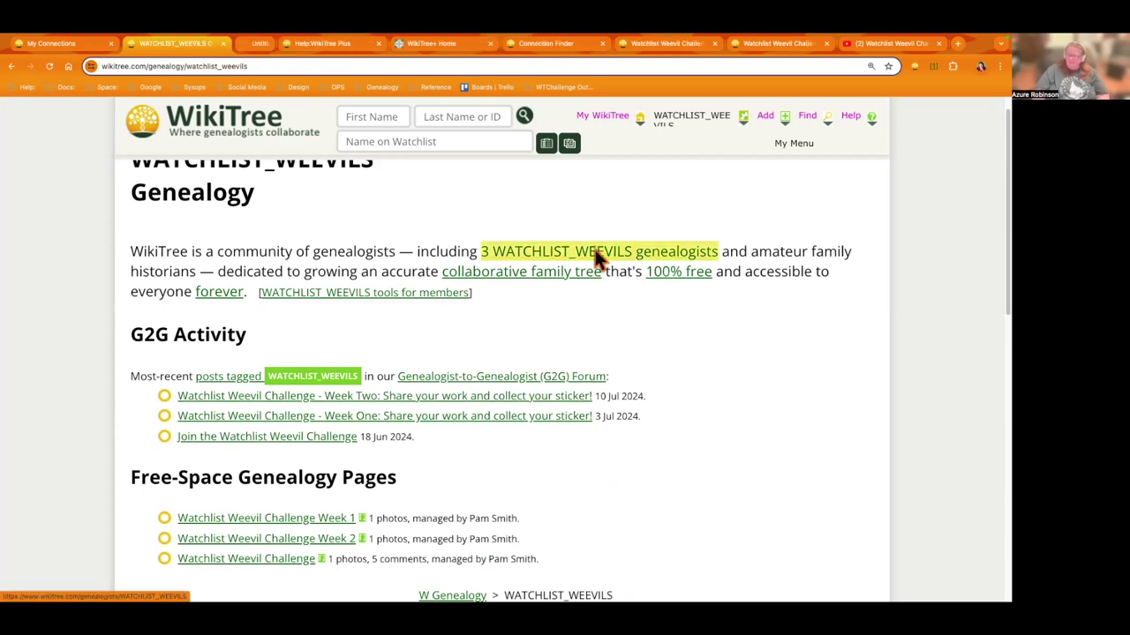
{"action": "left_click", "coordinate": [237, 44]}
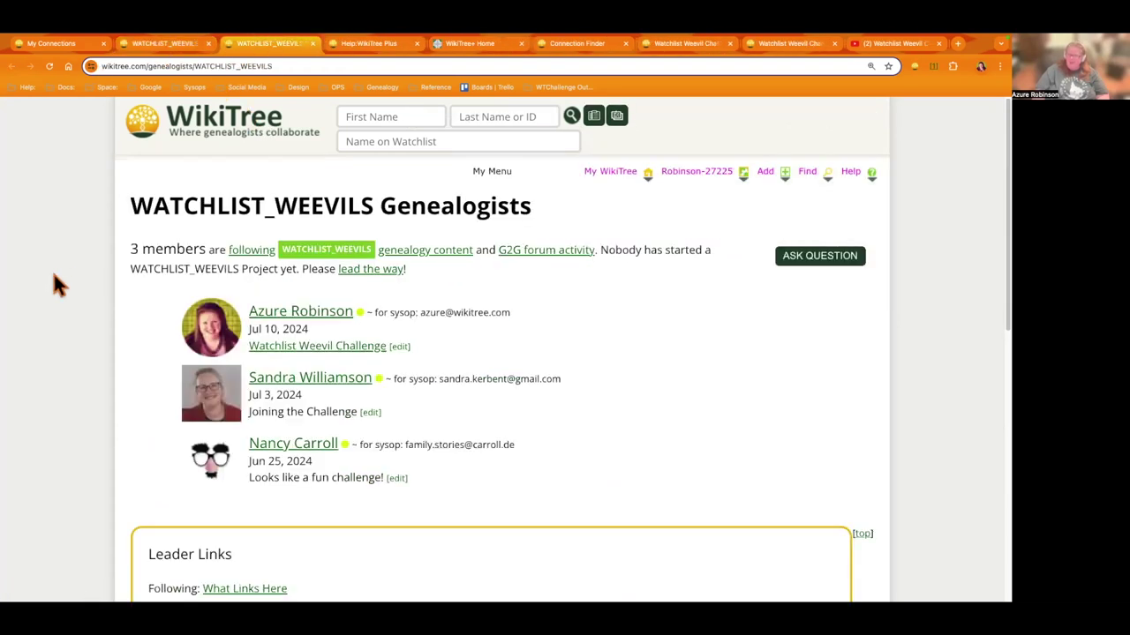
{"action": "scroll", "coordinate": [51, 270], "scroll_direction": "down", "scroll_amount": 1}
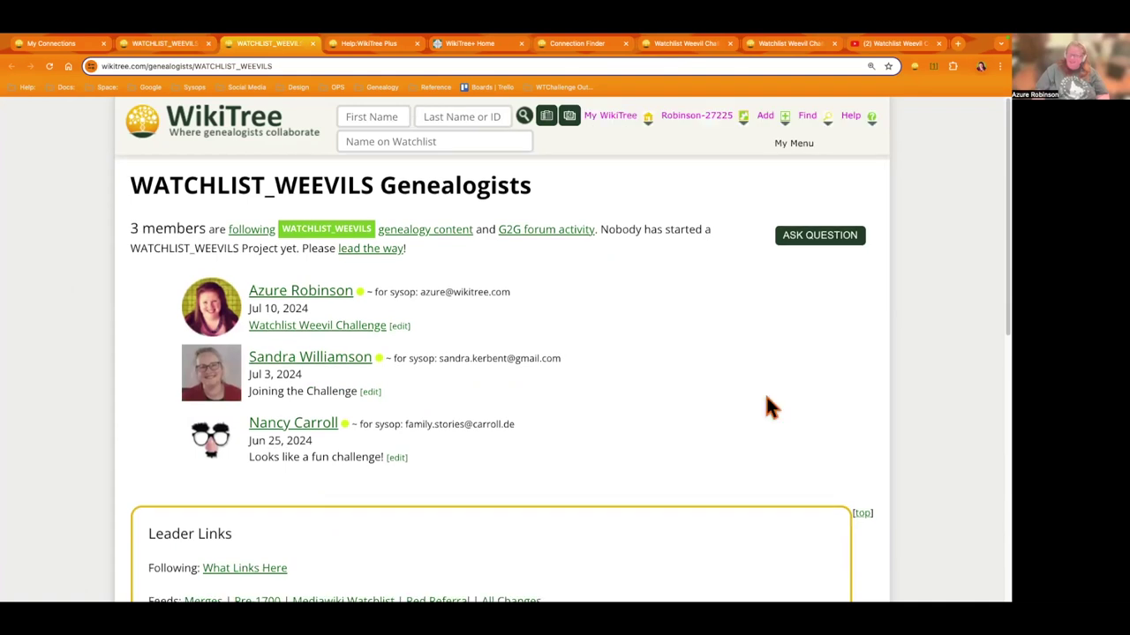
{"action": "left_click", "coordinate": [171, 49]}
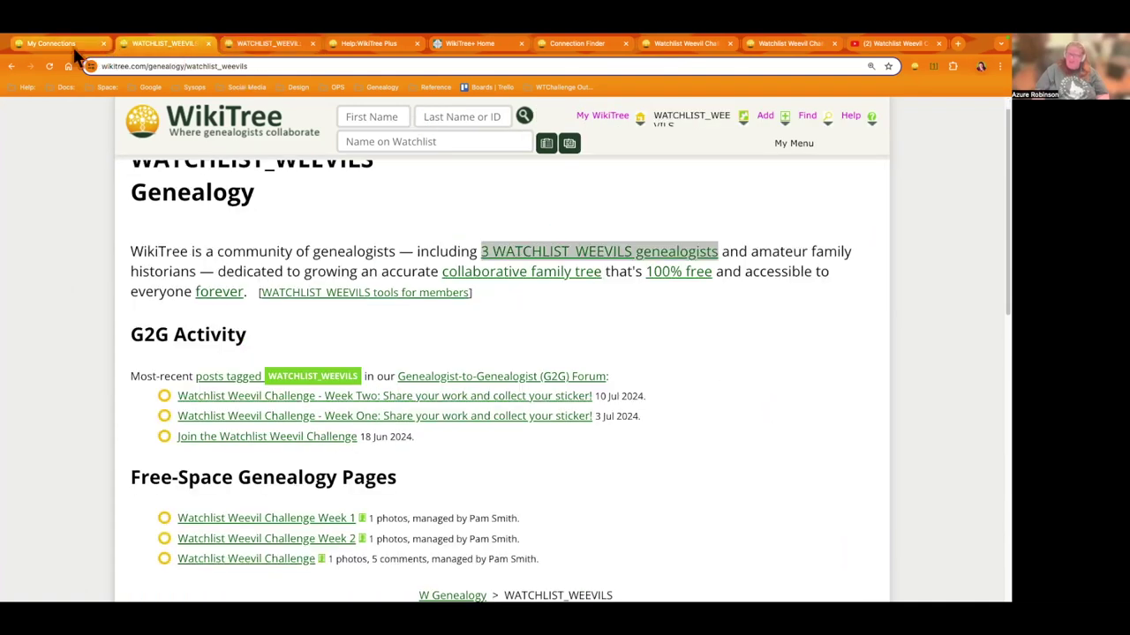
Step: Return to the Watchlist Weevil Challenge page, go to its Week 2 section, and open the 'Week Two: Share your work and collect your sticker!' G2G post in a new tab
{"action": "left_click", "coordinate": [11, 67]}
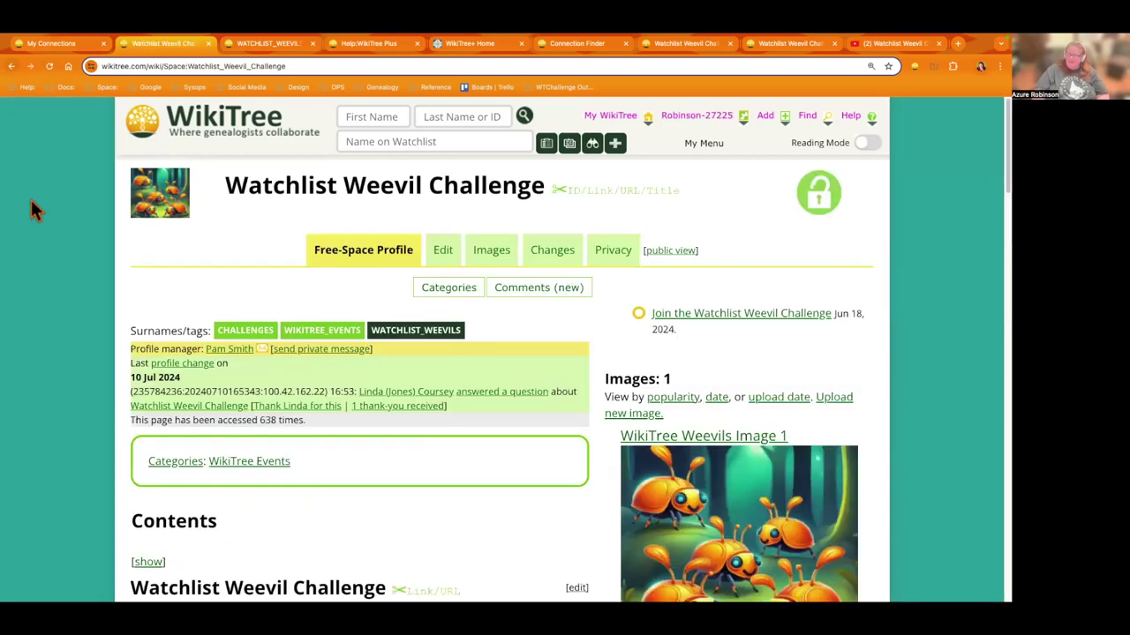
{"action": "scroll", "coordinate": [67, 345], "scroll_direction": "down", "scroll_amount": 10}
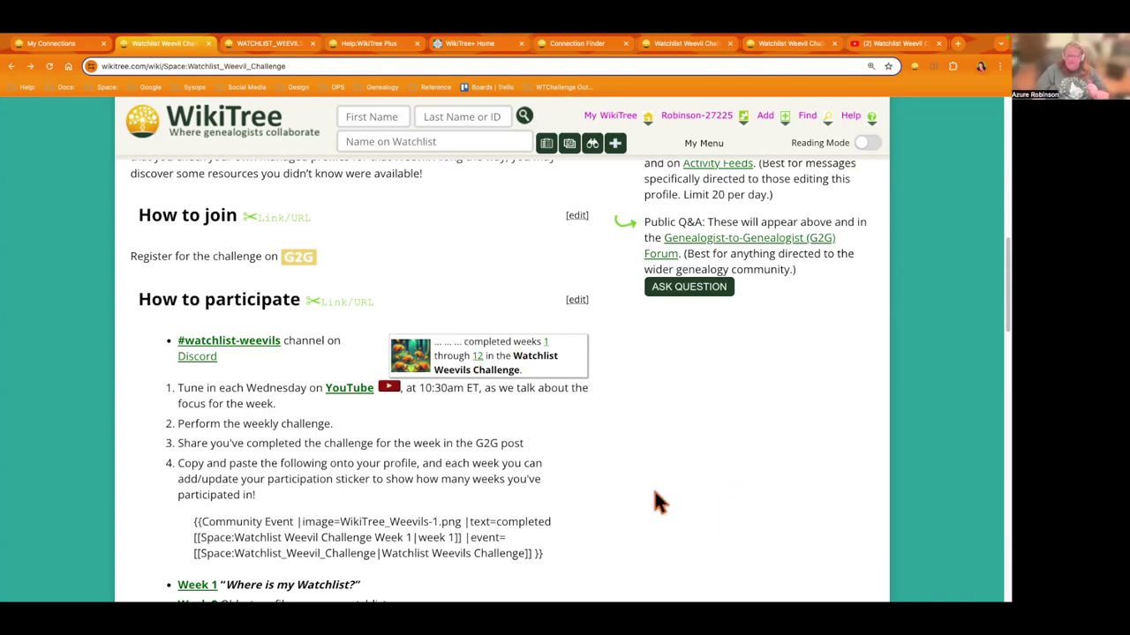
{"action": "scroll", "coordinate": [649, 503], "scroll_direction": "down", "scroll_amount": 2}
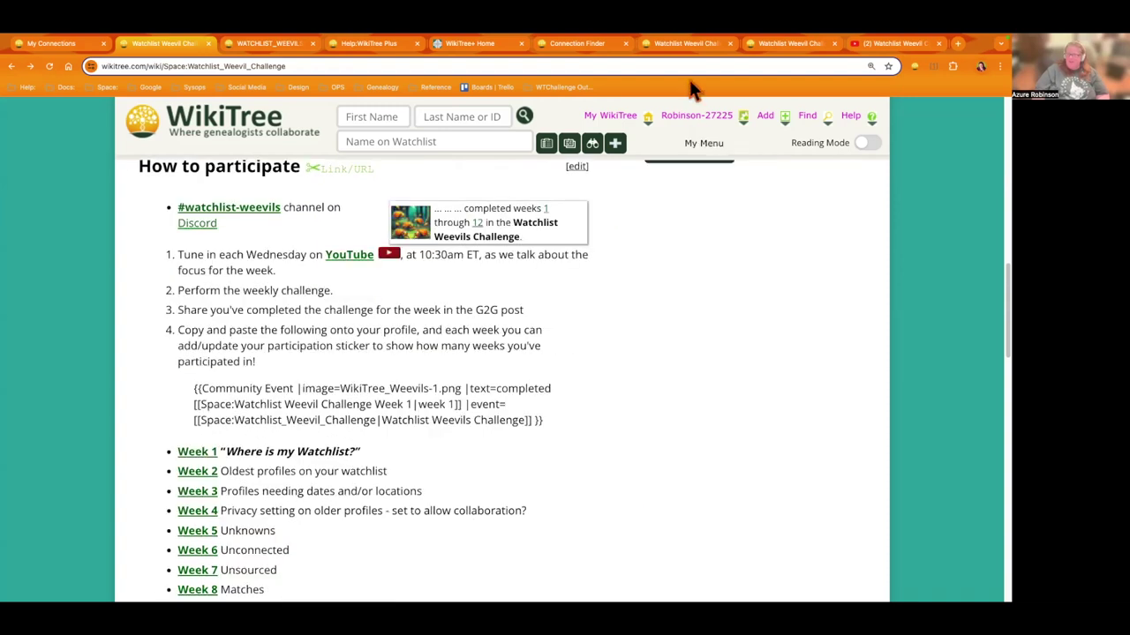
{"action": "left_click", "coordinate": [702, 45]}
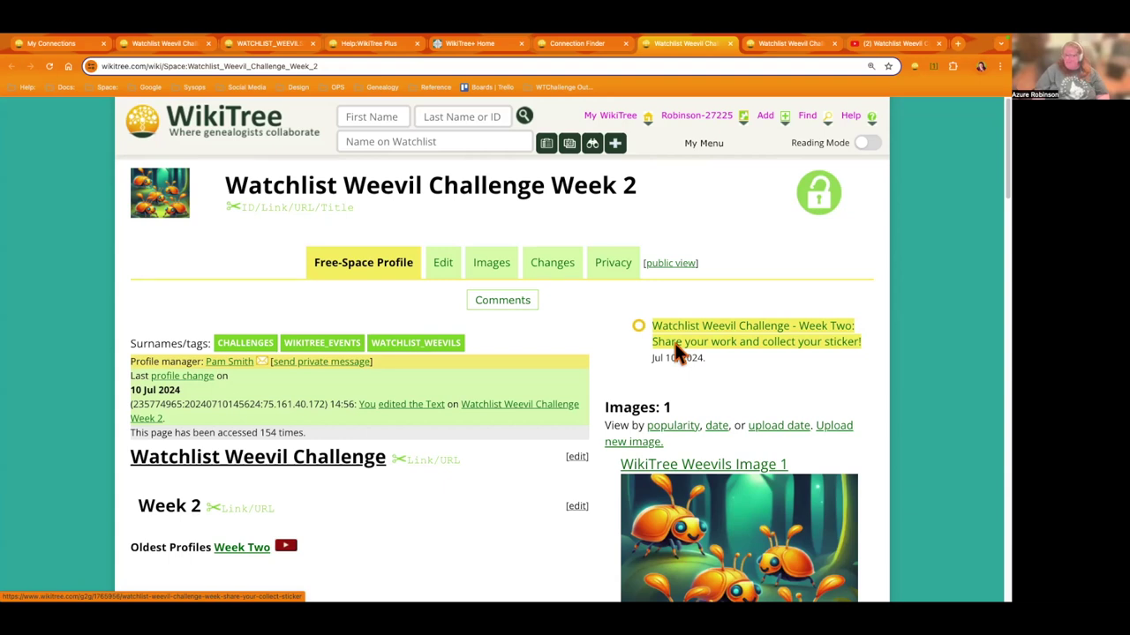
{"action": "middle_click", "coordinate": [747, 341]}
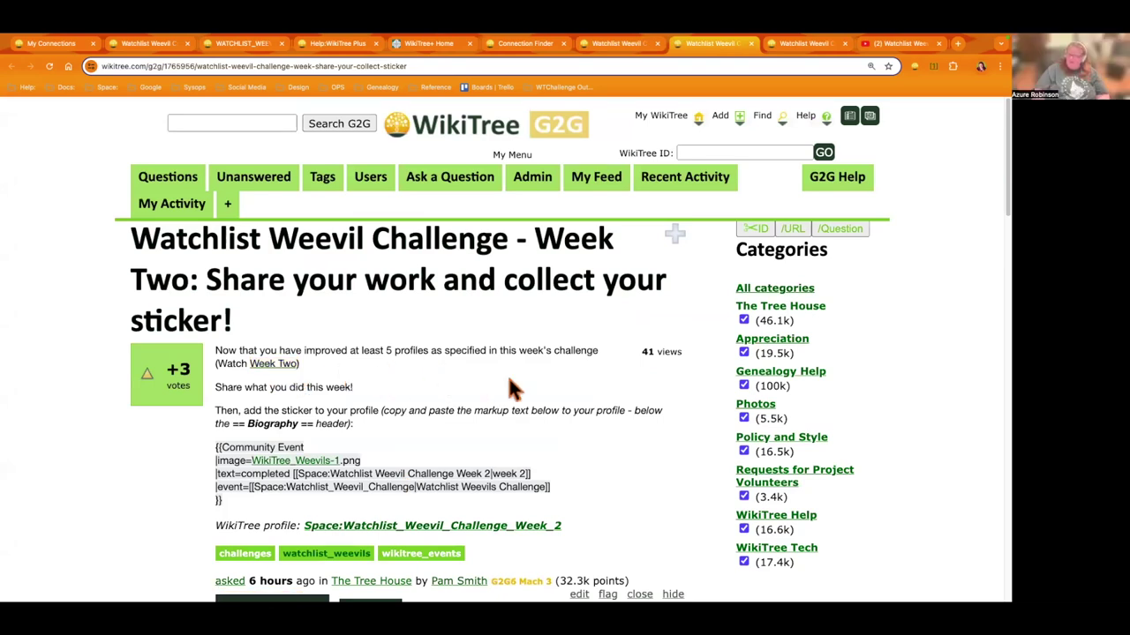
Step: Expand the Week Two video's full description and select its Challenge page link line
{"action": "left_click", "coordinate": [896, 43]}
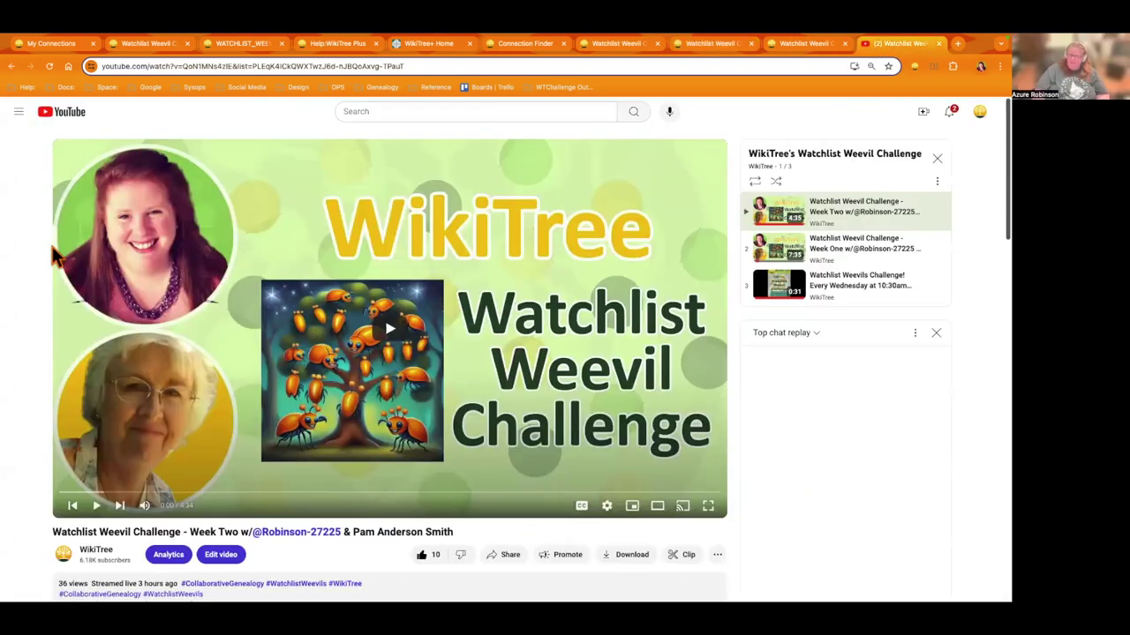
{"action": "left_click", "coordinate": [300, 562]}
{"action": "scroll", "coordinate": [305, 556], "scroll_direction": "down", "scroll_amount": 3}
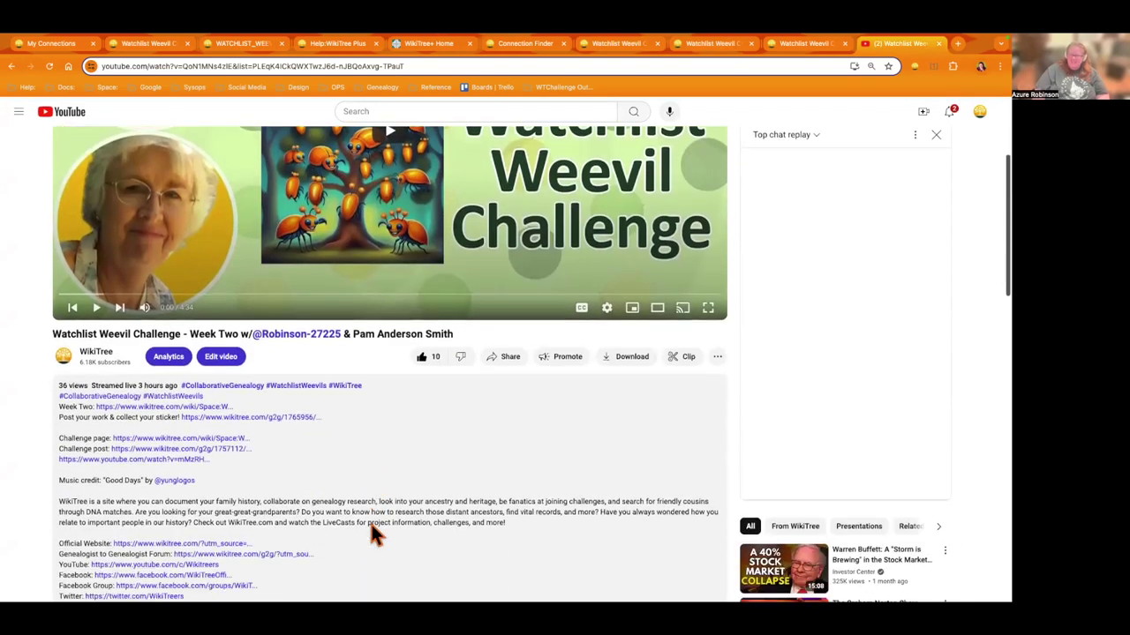
{"action": "scroll", "coordinate": [371, 530], "scroll_direction": "down", "scroll_amount": 1}
{"action": "scroll", "coordinate": [369, 534], "scroll_direction": "down", "scroll_amount": 3}
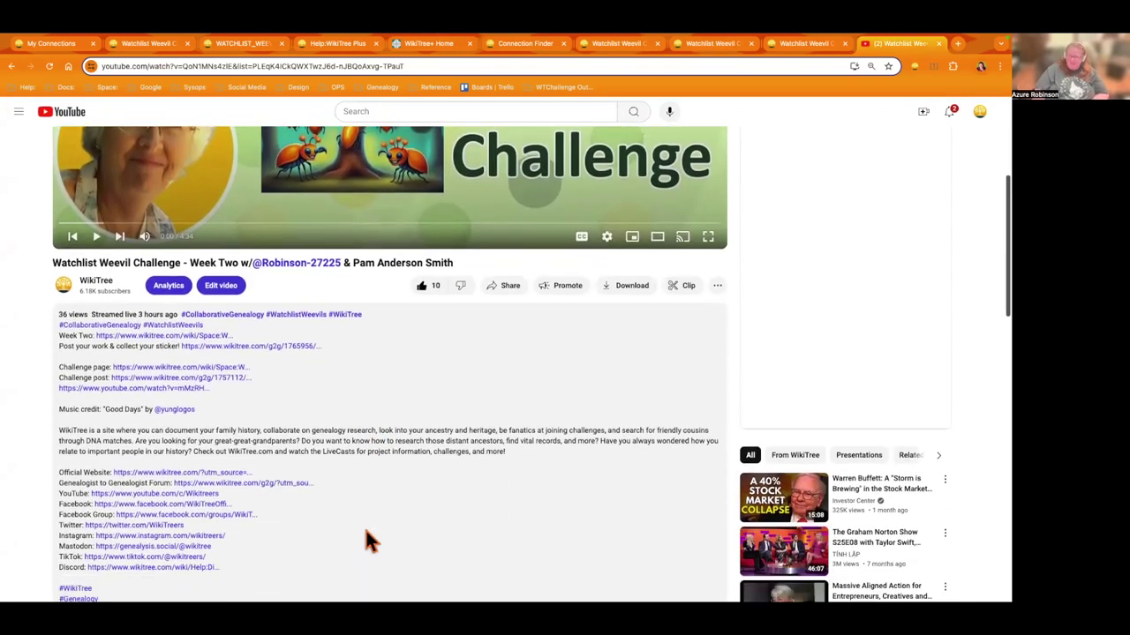
{"action": "scroll", "coordinate": [369, 540], "scroll_direction": "down", "scroll_amount": 1}
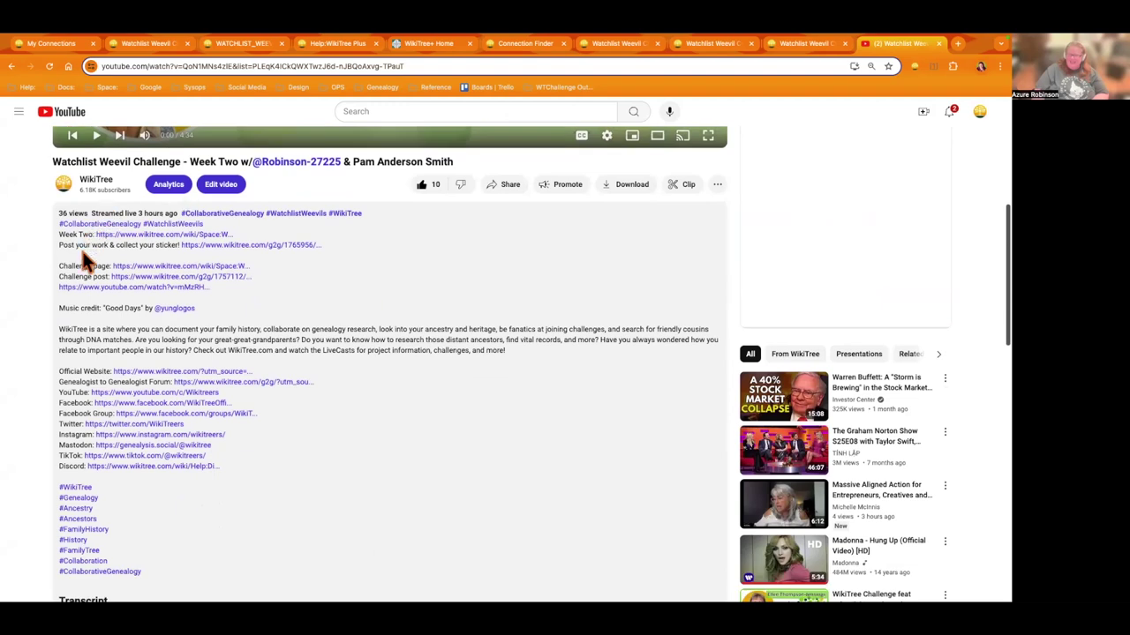
{"action": "left_click_drag", "start_coordinate": [59, 266], "coordinate": [251, 267]}
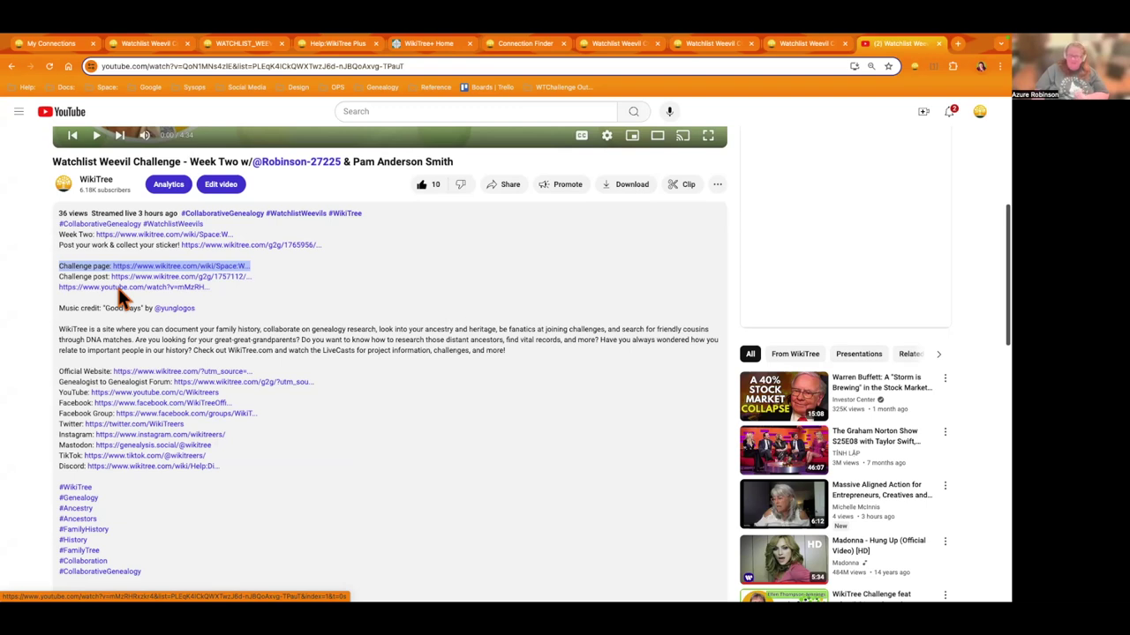
{"action": "scroll", "coordinate": [39, 205], "scroll_direction": "up", "scroll_amount": 4}
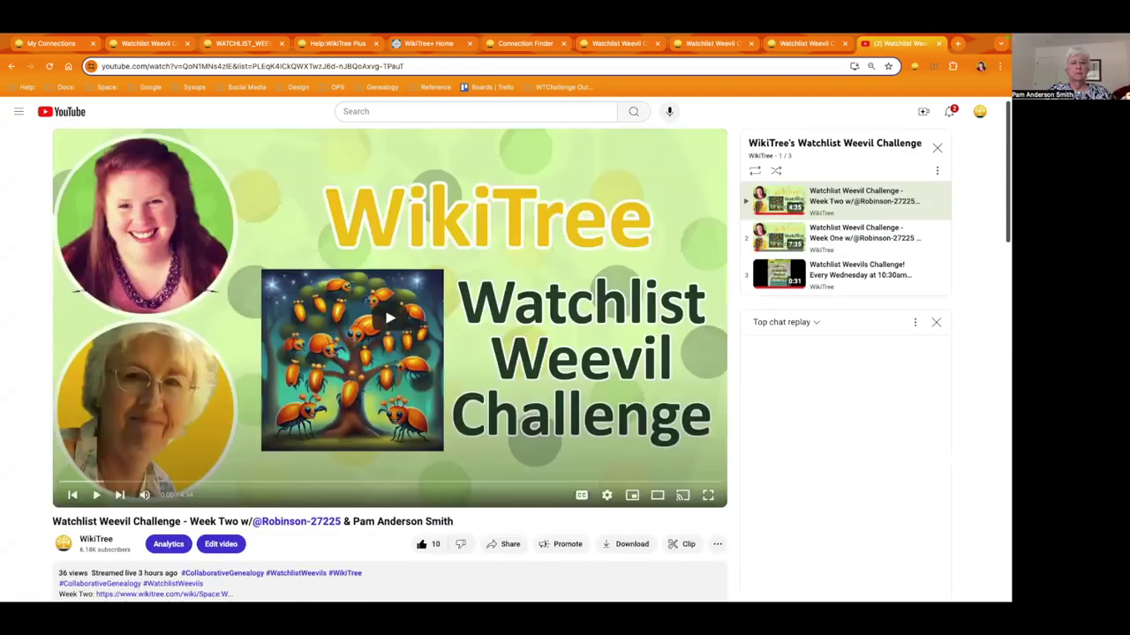